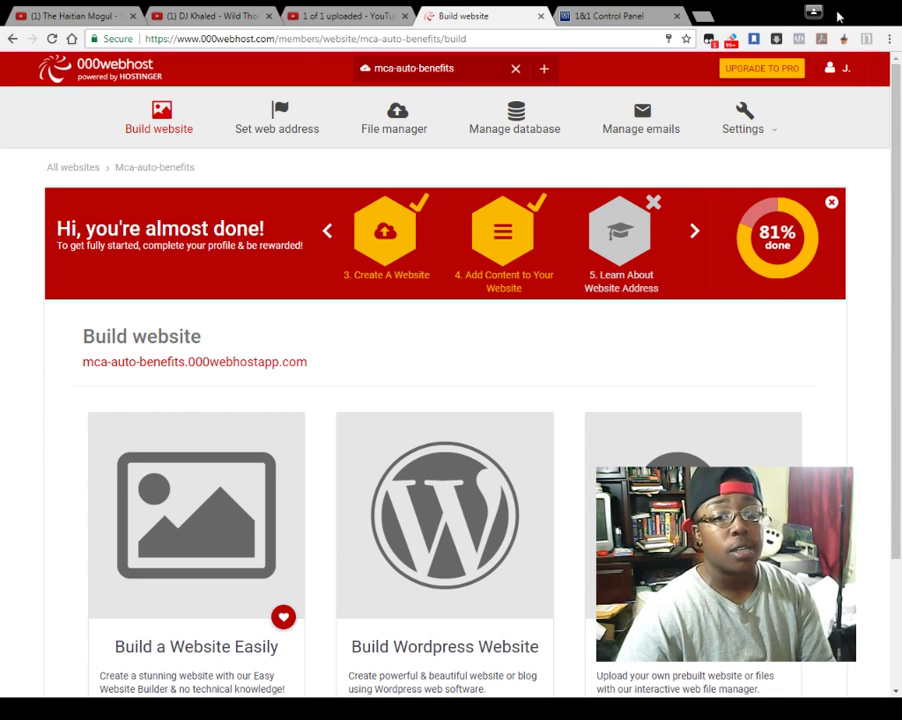
Step: Open the web address settings of the mca-auto-benefits website and choose to use an own domain
scroll(866, 479, down, 3)
scroll(50, 390, up, 3)
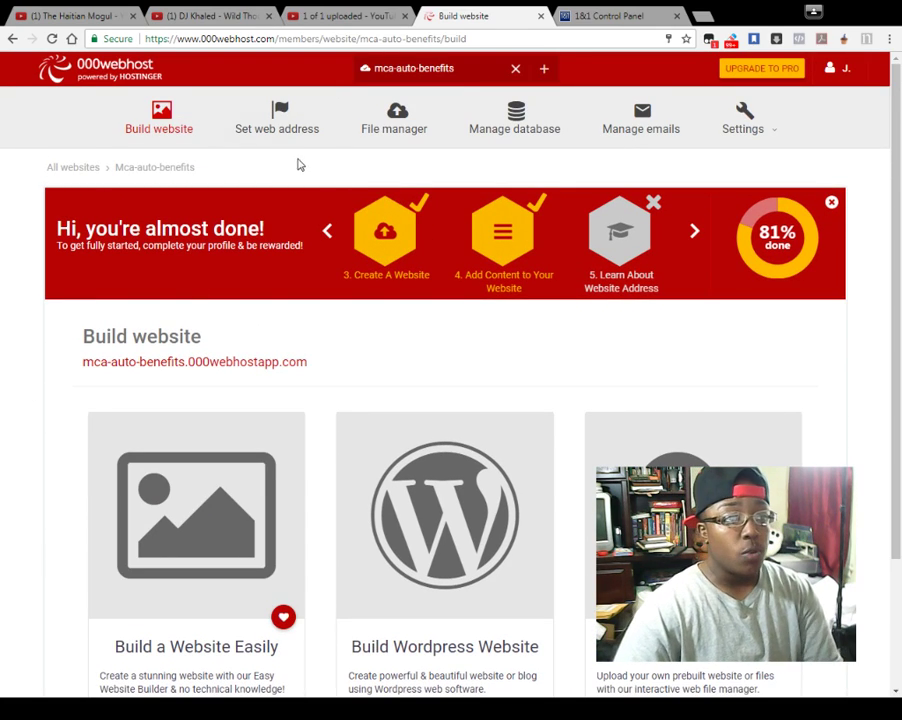
click(288, 126)
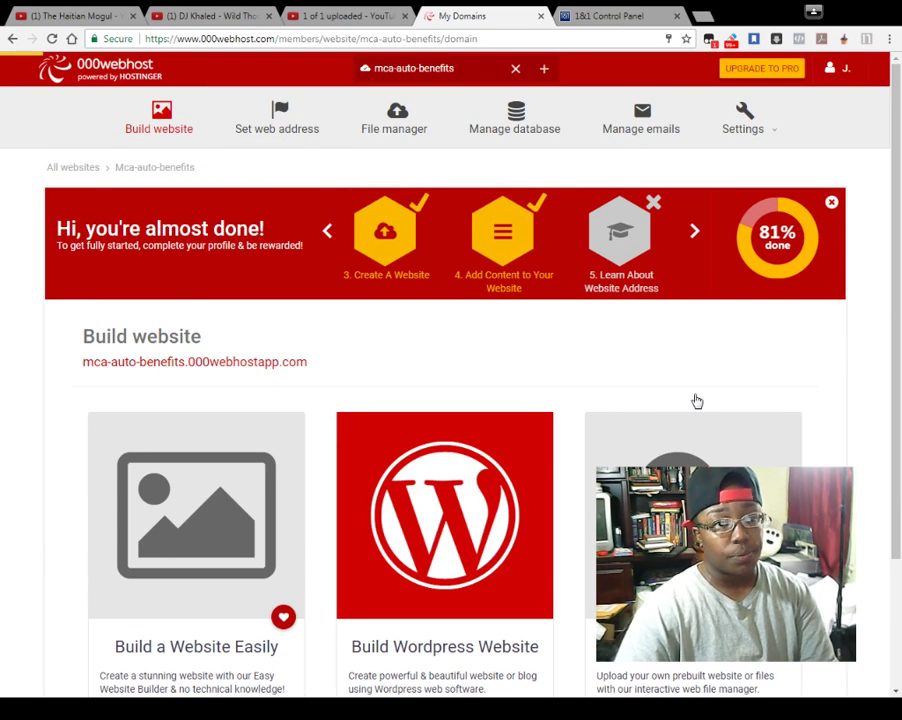
scroll(6, 299, down, 2)
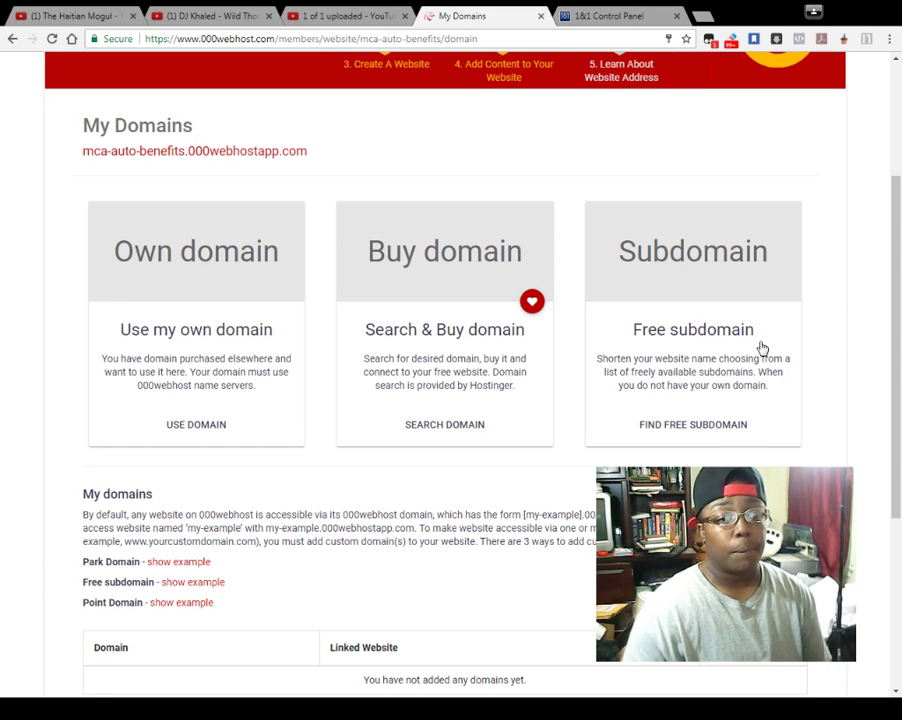
scroll(774, 360, down, 2)
scroll(450, 360, up, 2)
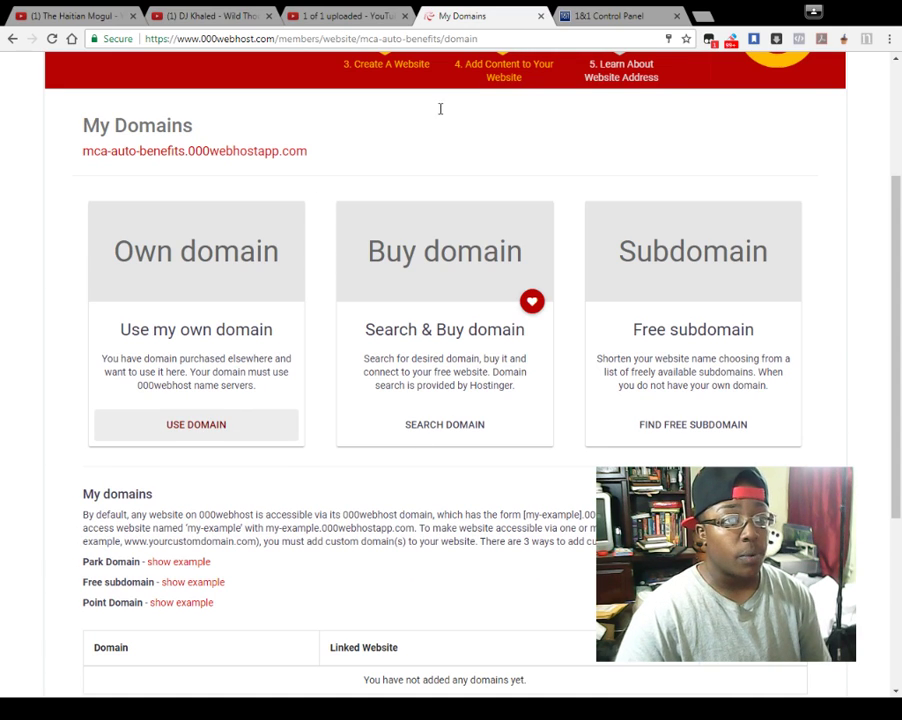
click(196, 424)
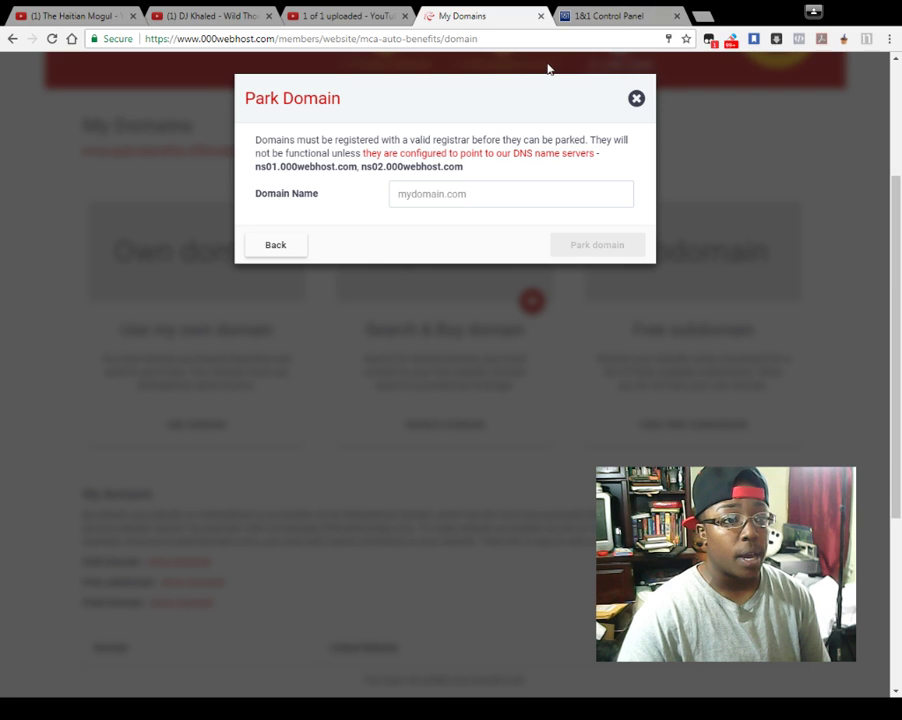
Step: Check the registered domain in the 1&1 Control Panel and return to the Park Domain form's domain name
click(642, 18)
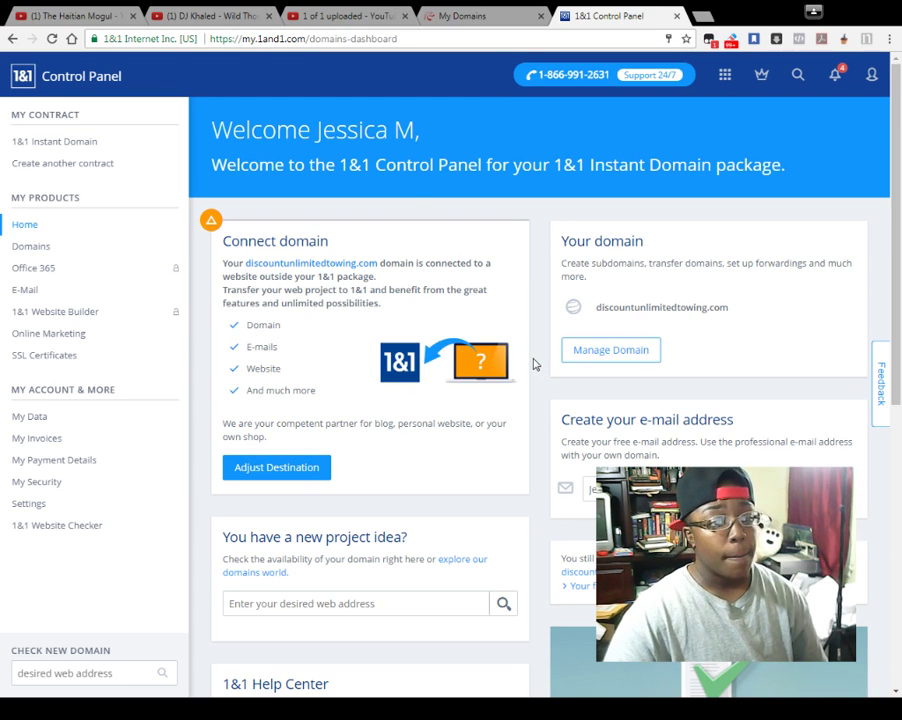
click(480, 17)
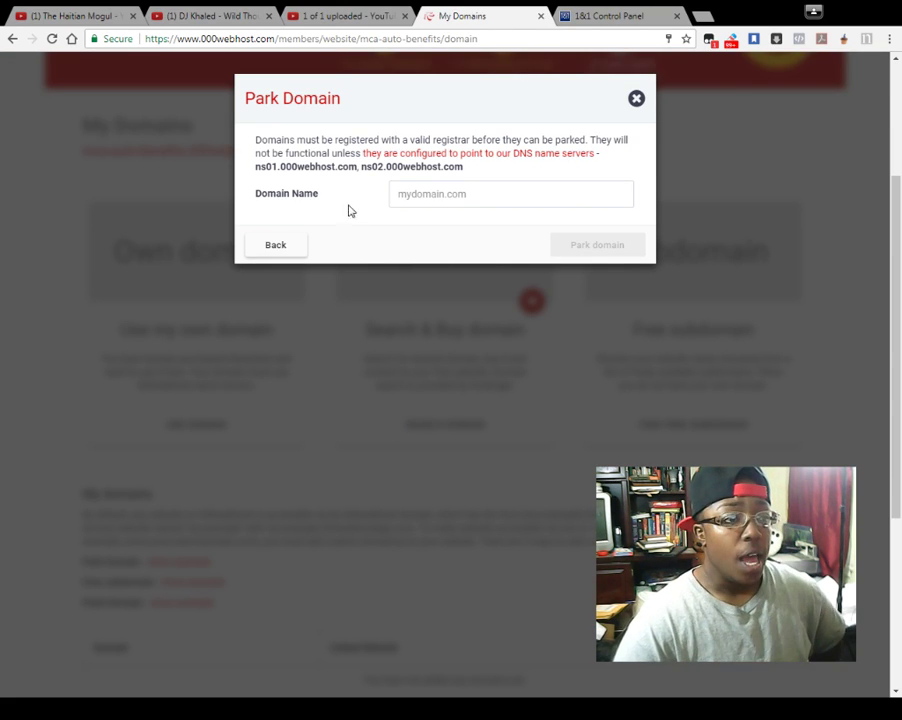
click(443, 201)
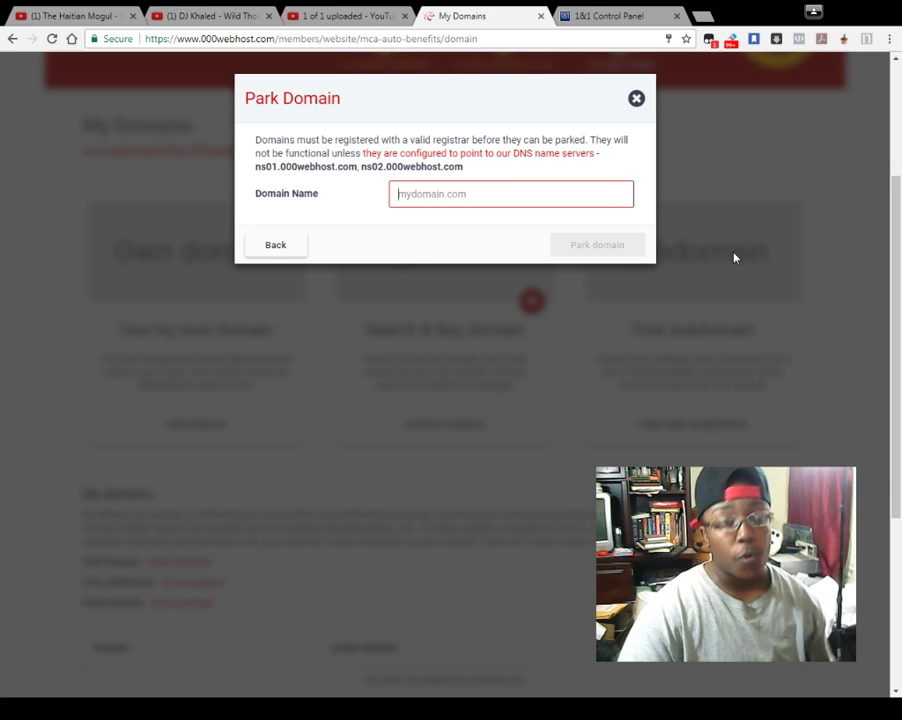
Step: View the site earnwithjaythehaitian.com in a separate browser tab and close it
click(703, 17)
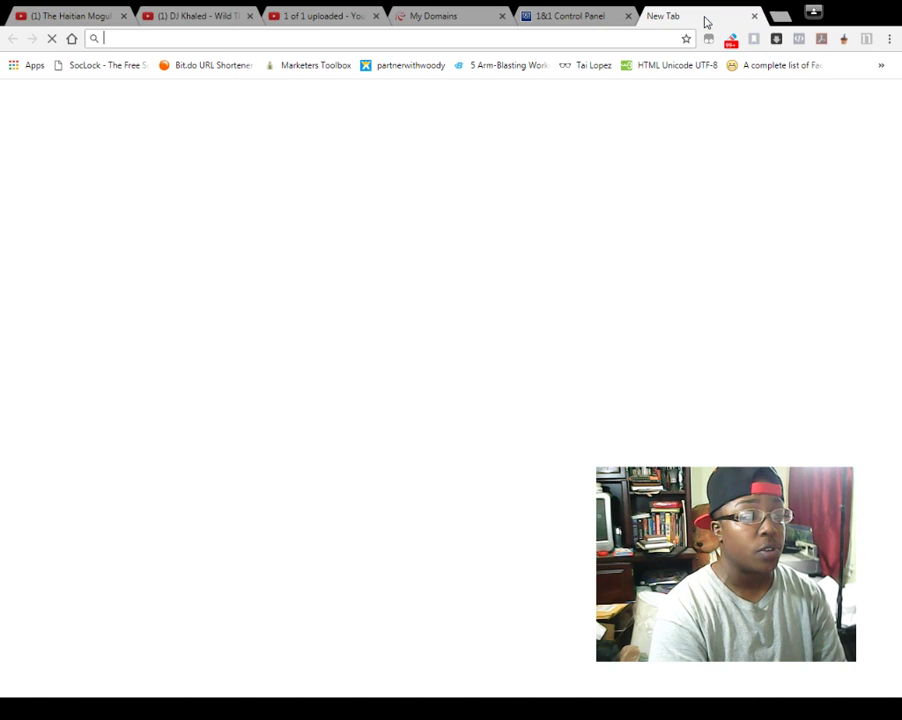
text(earnwithjaythe)
key(Return)
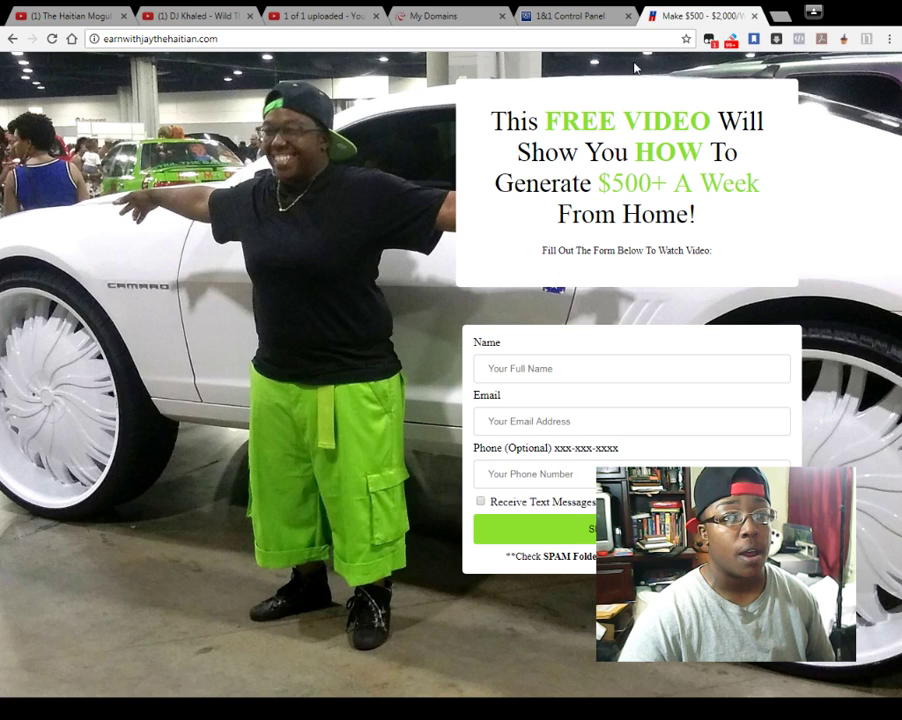
click(756, 16)
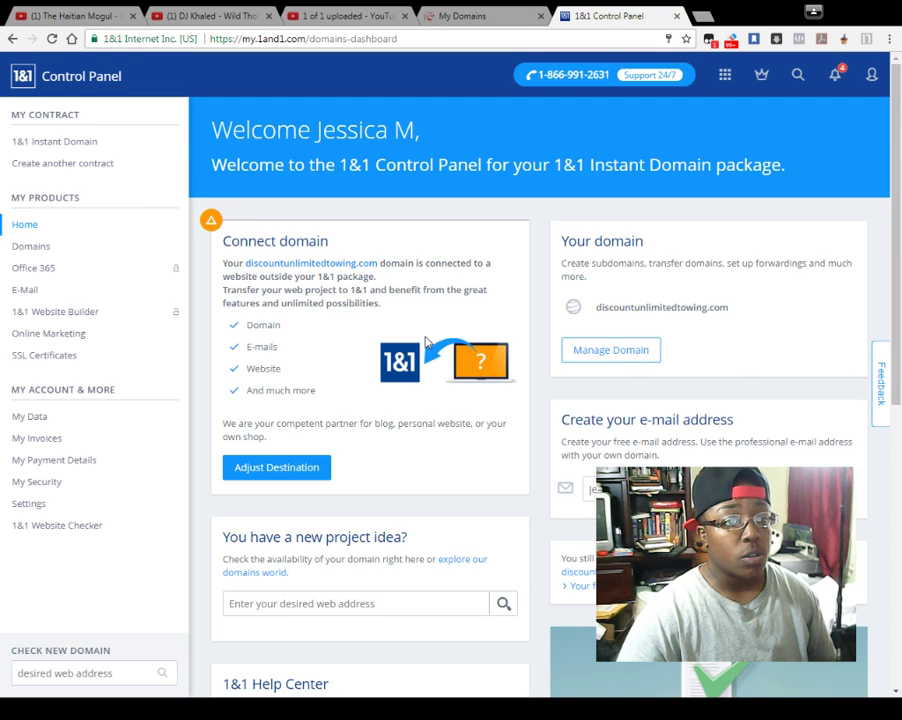
Step: Examine the DNS name servers that the Park Domain dialog requires for own domains
click(345, 16)
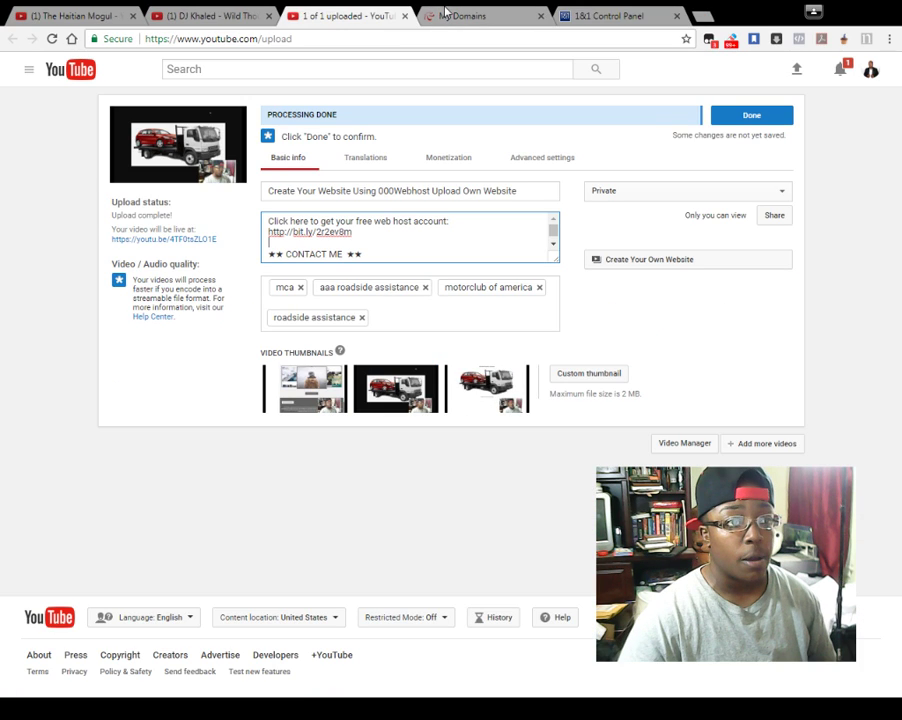
click(448, 15)
click(462, 195)
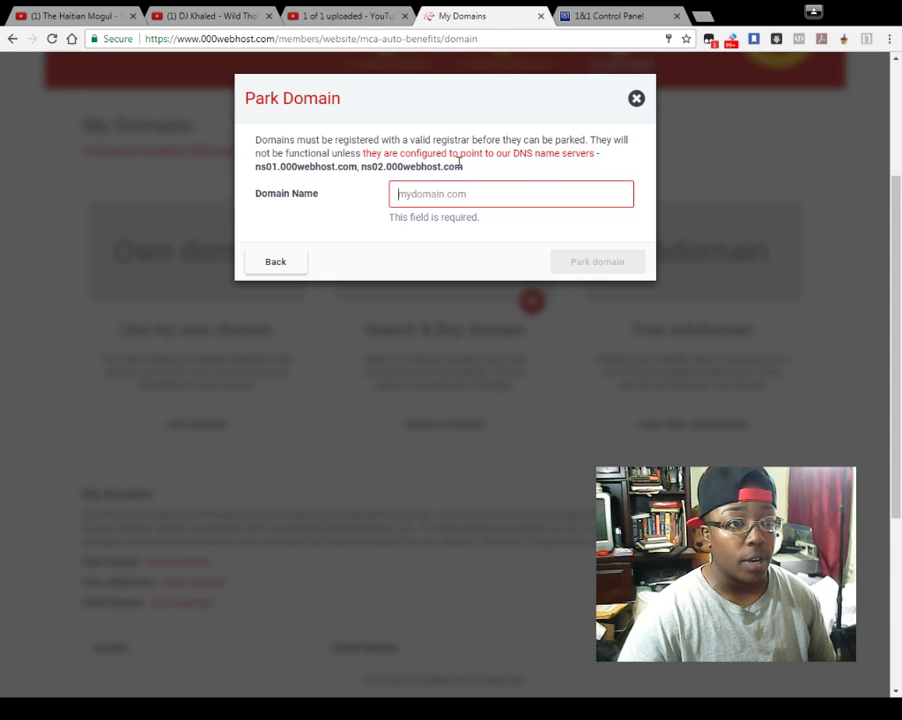
click(448, 168)
drag(463, 167, 252, 167)
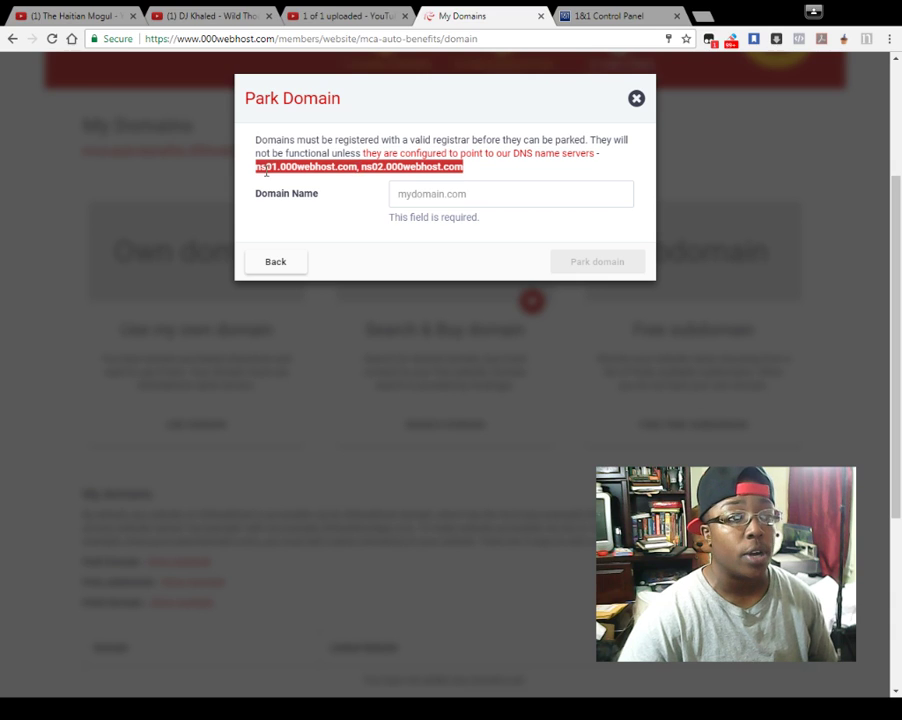
click(266, 172)
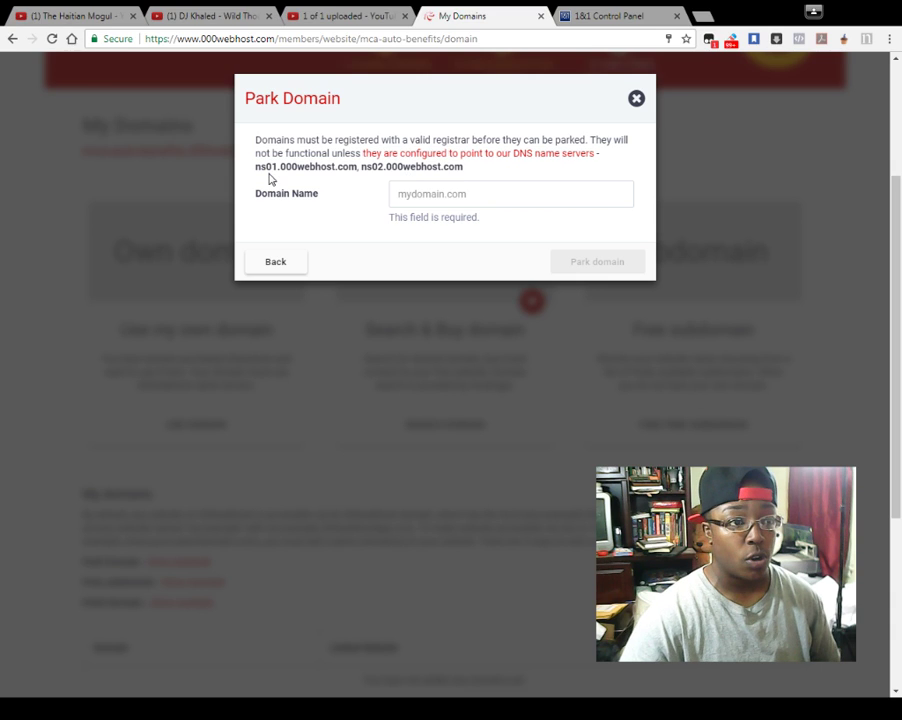
Step: In the 1&1 Control Panel, open the DNS settings of discountunlimitedtowing.com through its destination options
click(572, 11)
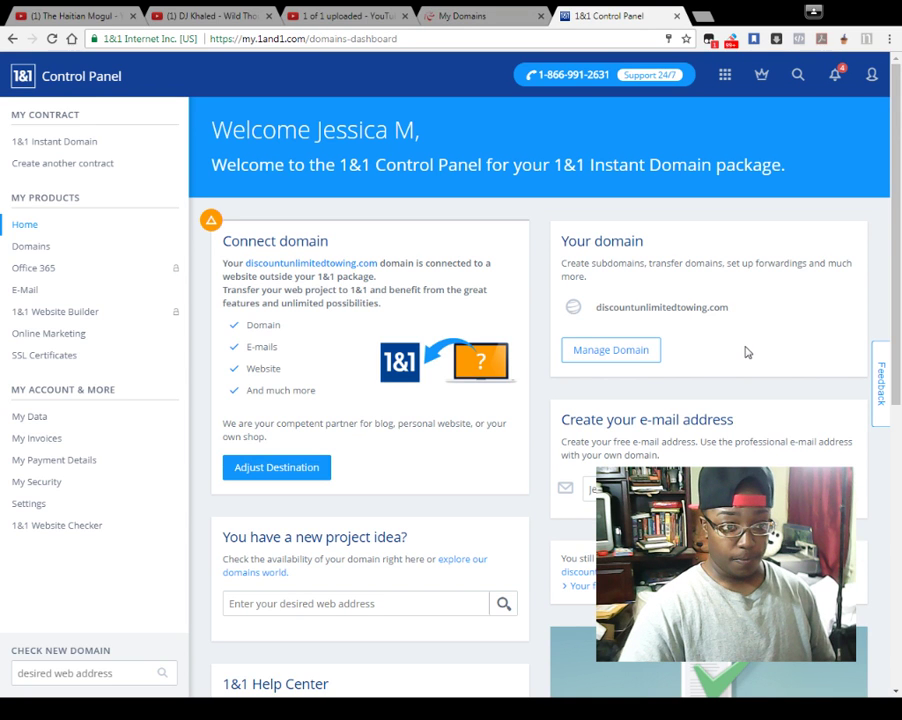
click(588, 352)
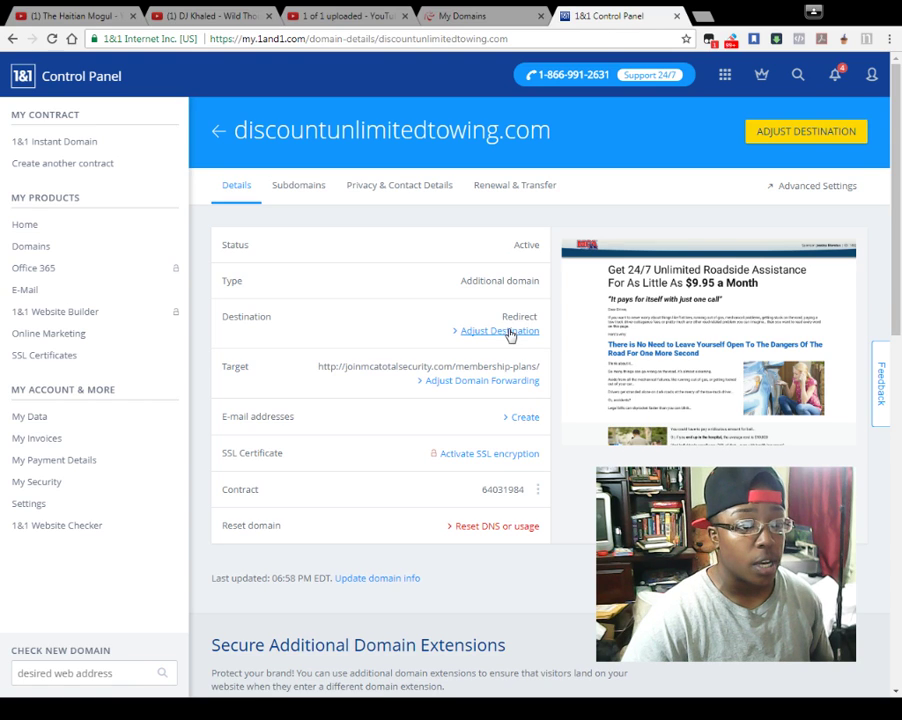
click(500, 331)
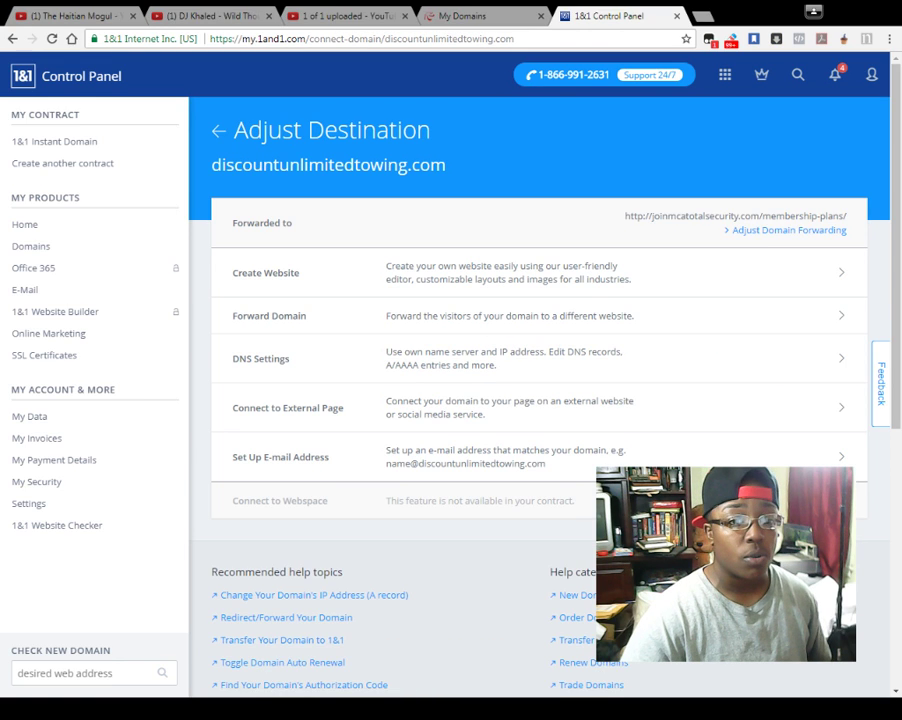
scroll(742, 459, down, 2)
scroll(742, 459, up, 2)
click(757, 399)
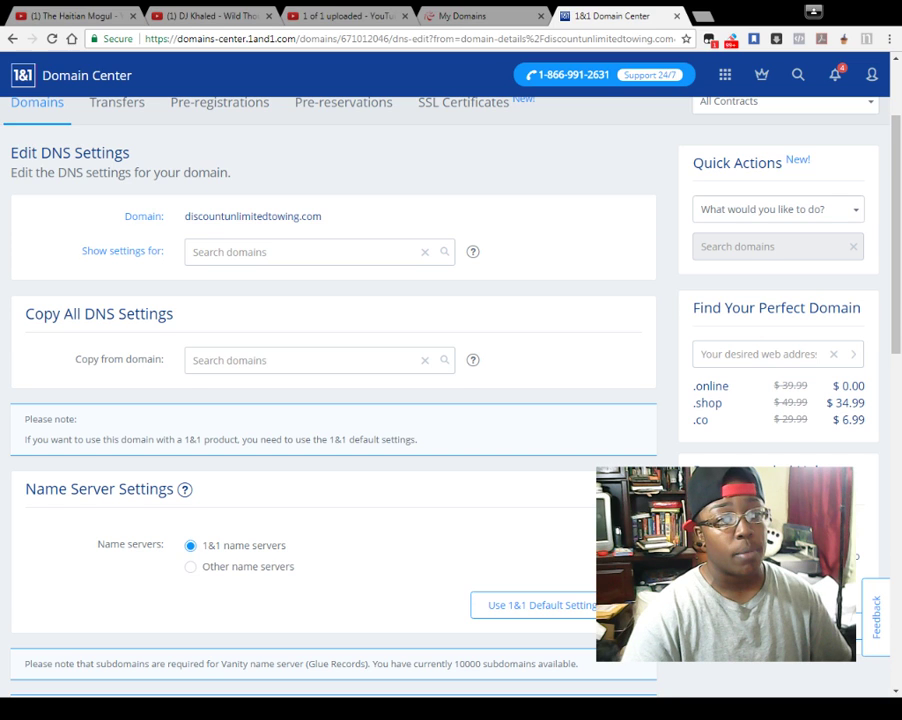
Step: Switch the domain's name server setting to Other name servers and open the choices for additional name servers
scroll(450, 400, up, 2)
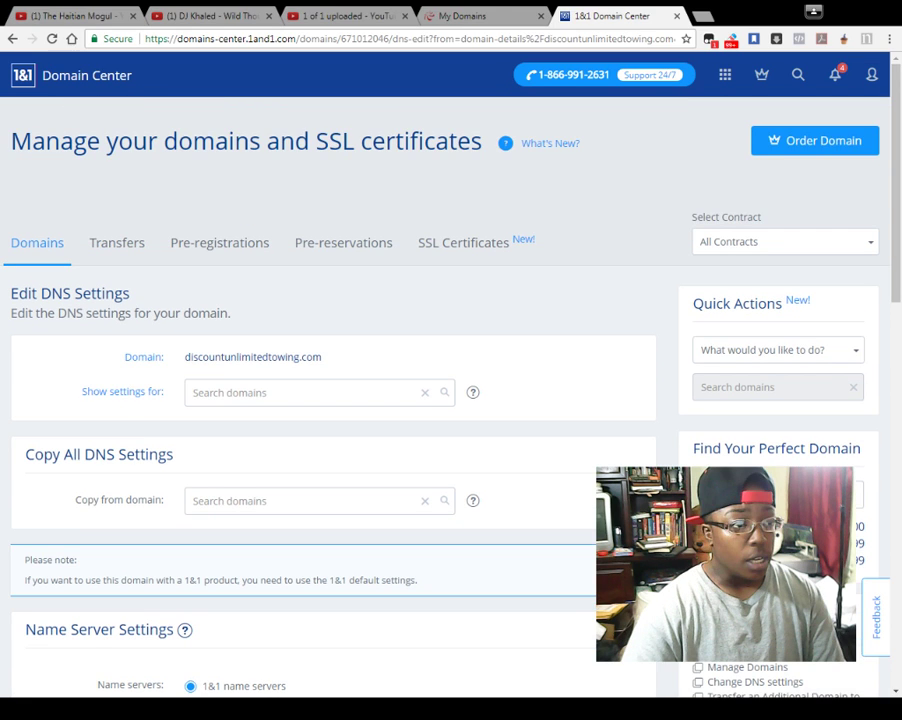
scroll(450, 400, down, 4)
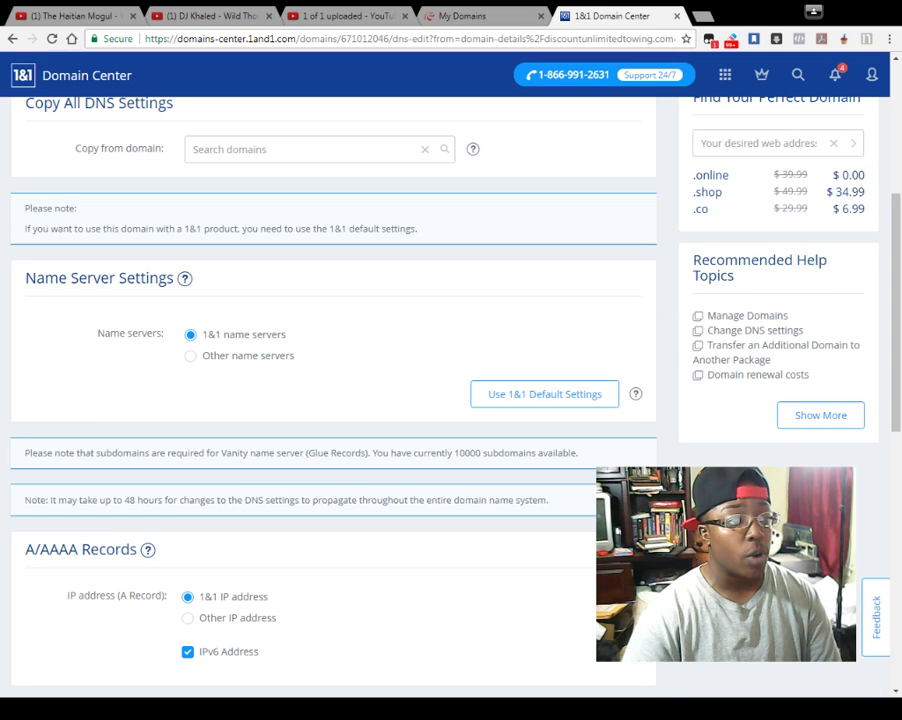
scroll(343, 510, up, 1)
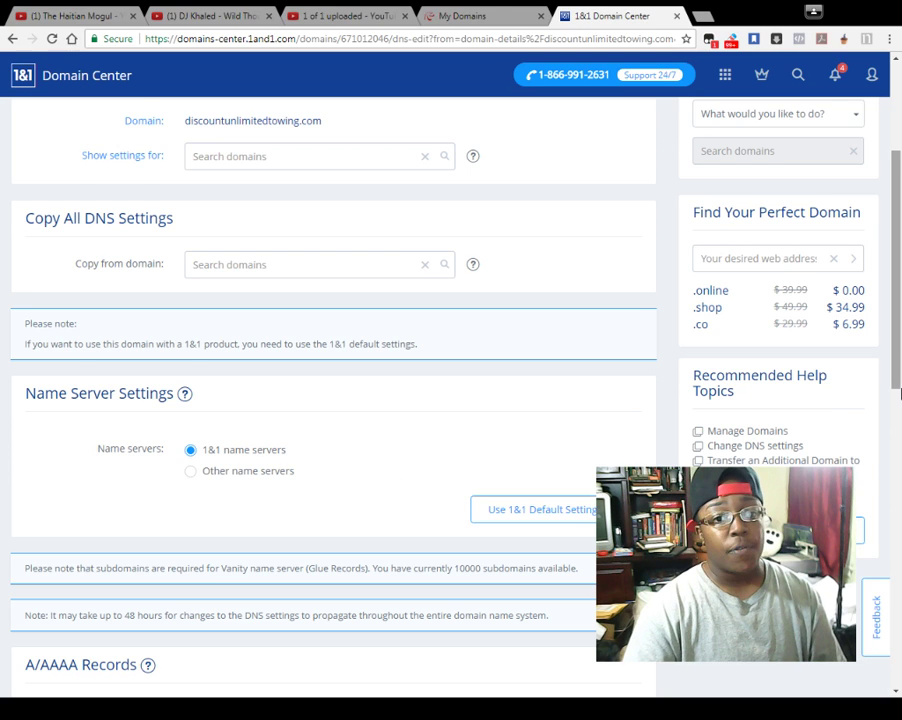
scroll(707, 398, up, 1)
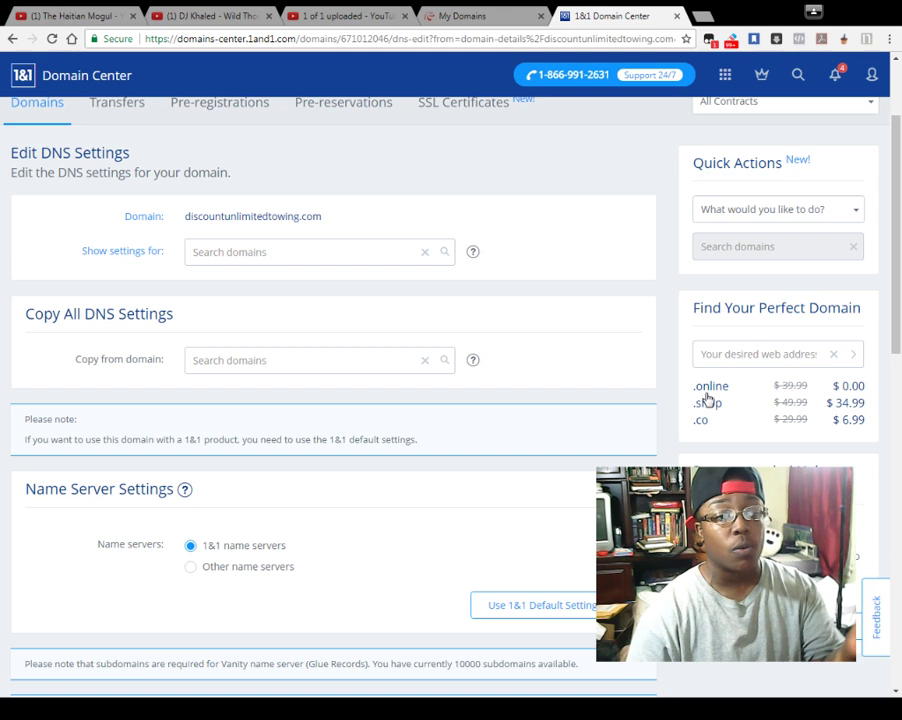
click(212, 569)
scroll(585, 347, down, 2)
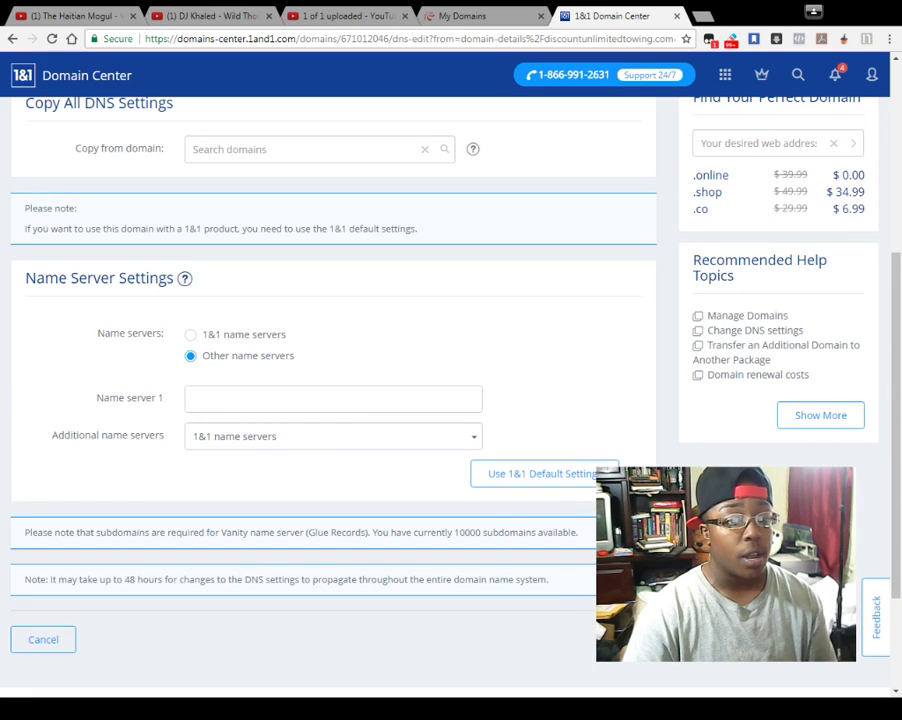
click(256, 452)
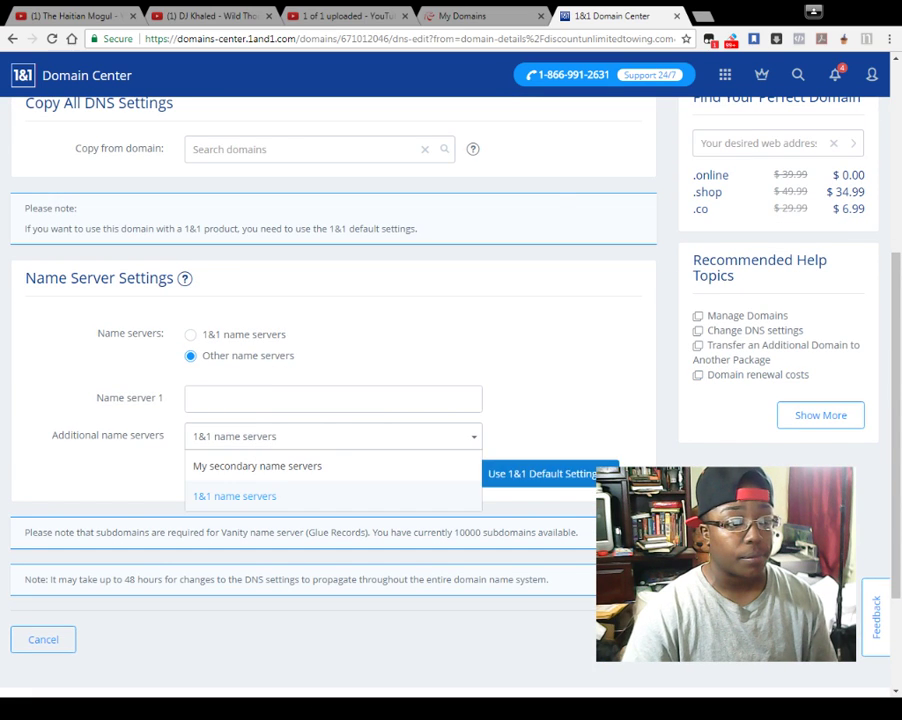
Step: Copy ns01.000webhost.com from the 000webhost Park Domain dialog into Name server 1 of the 1&1 DNS settings
click(470, 16)
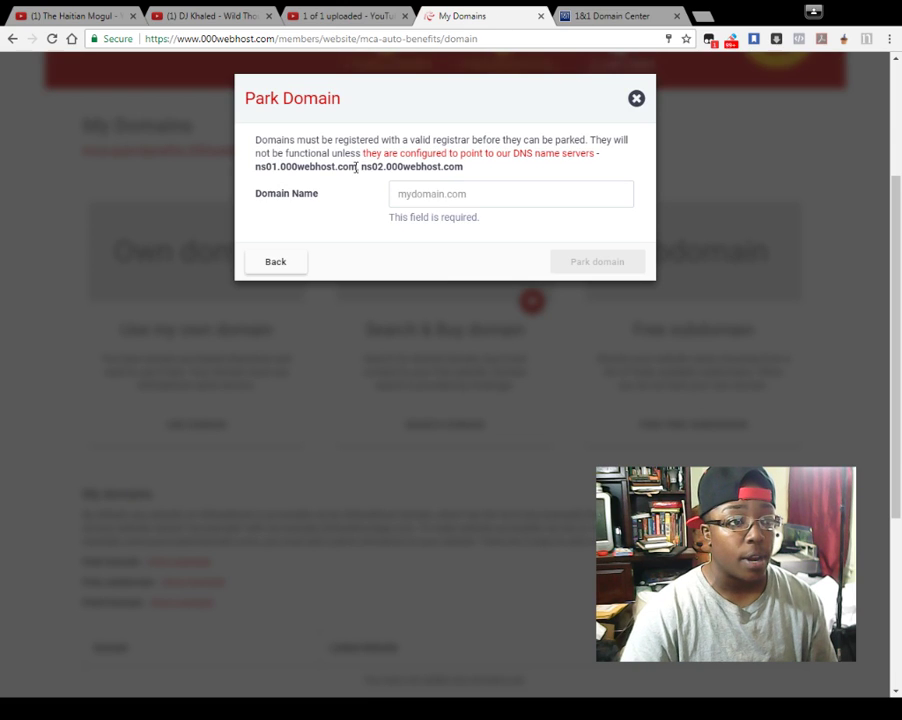
drag(357, 166, 255, 166)
key(ctrl+c)
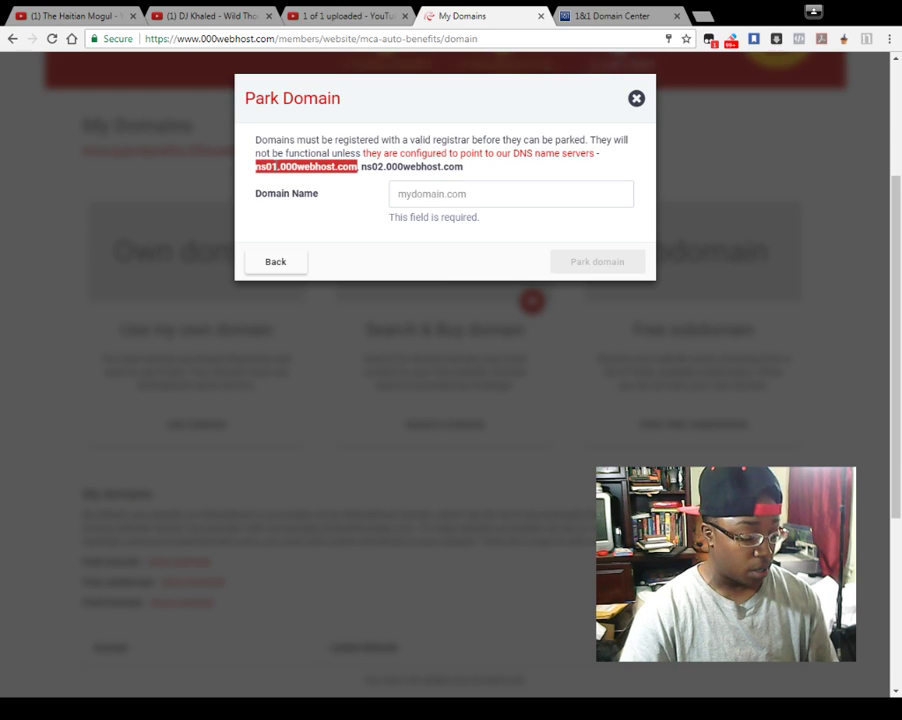
click(632, 22)
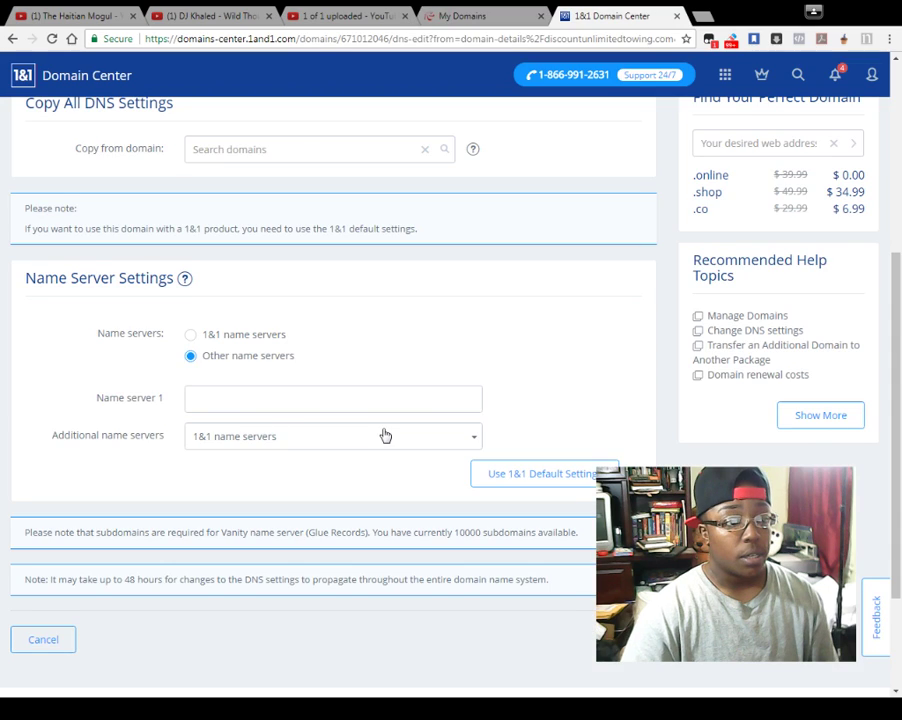
click(308, 392)
key(ctrl+v)
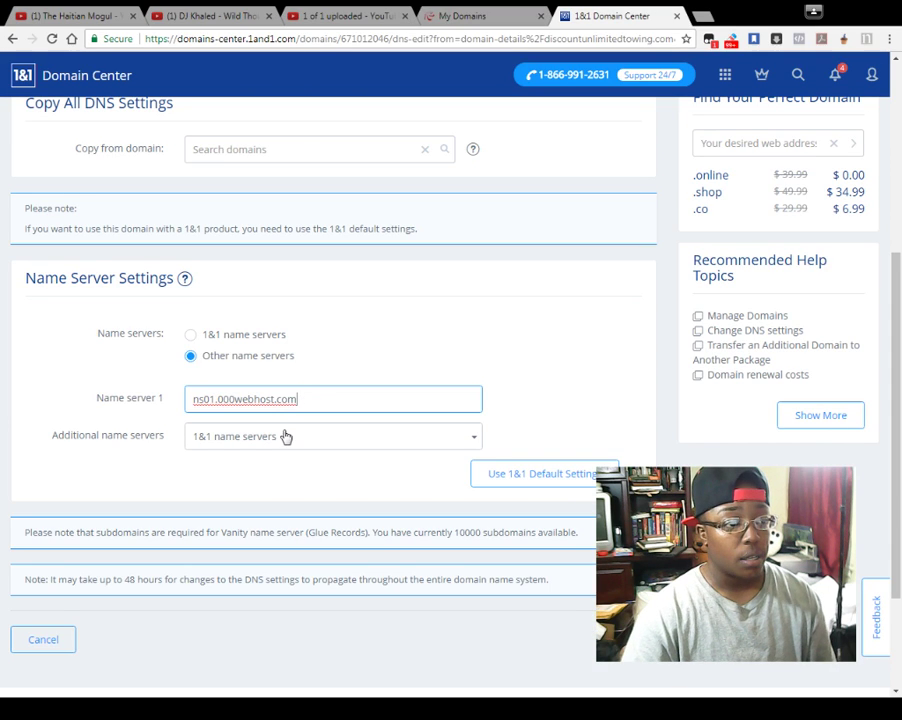
Step: Set Additional name servers to My secondary name servers and copy ns02.000webhost.com from the Park Domain dialog into Name server 2
click(407, 447)
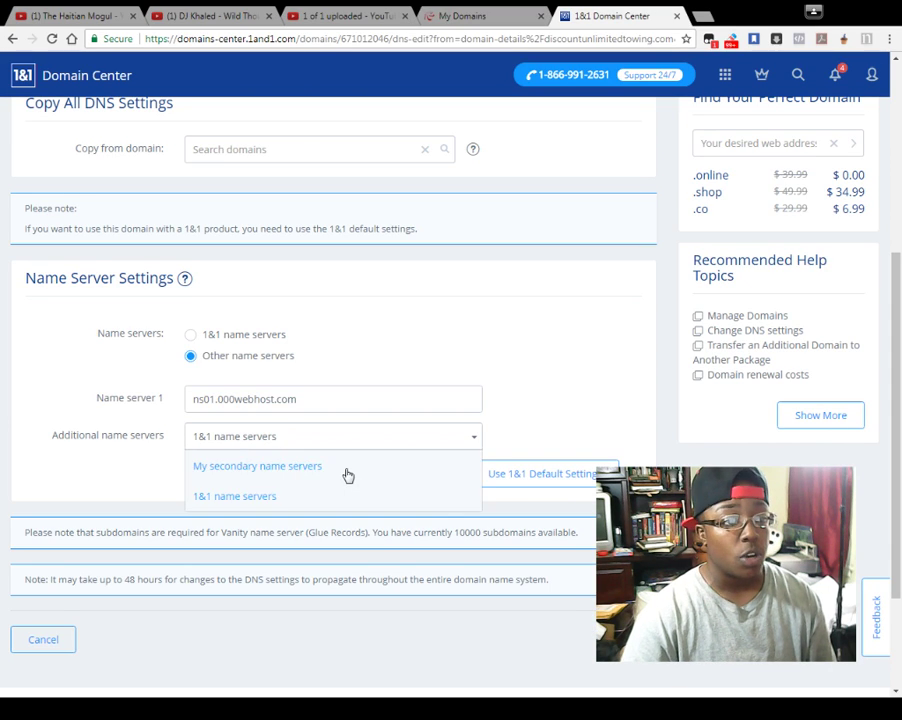
click(345, 470)
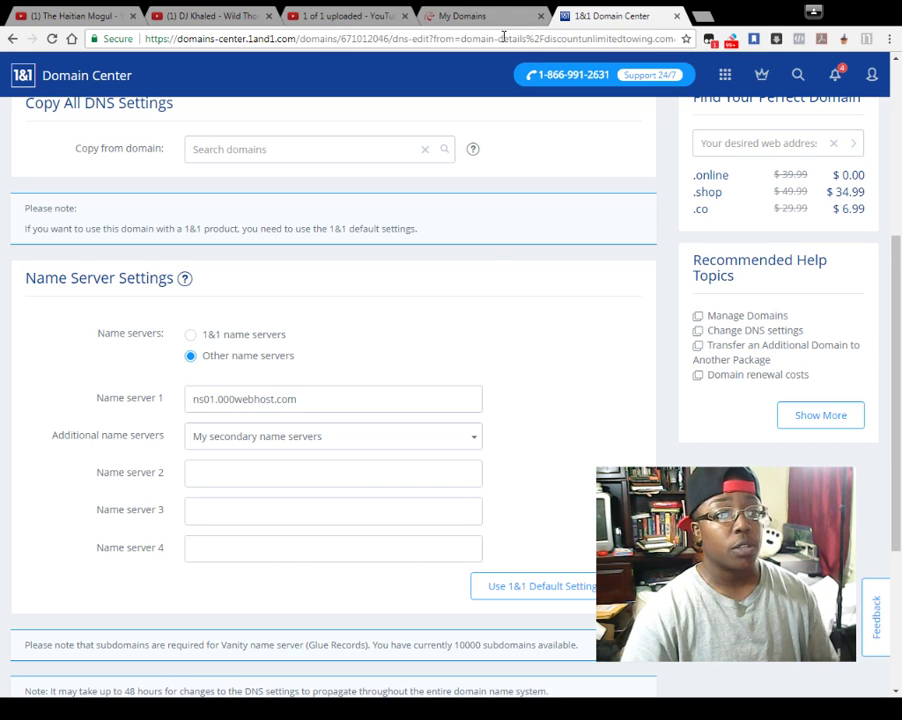
click(470, 16)
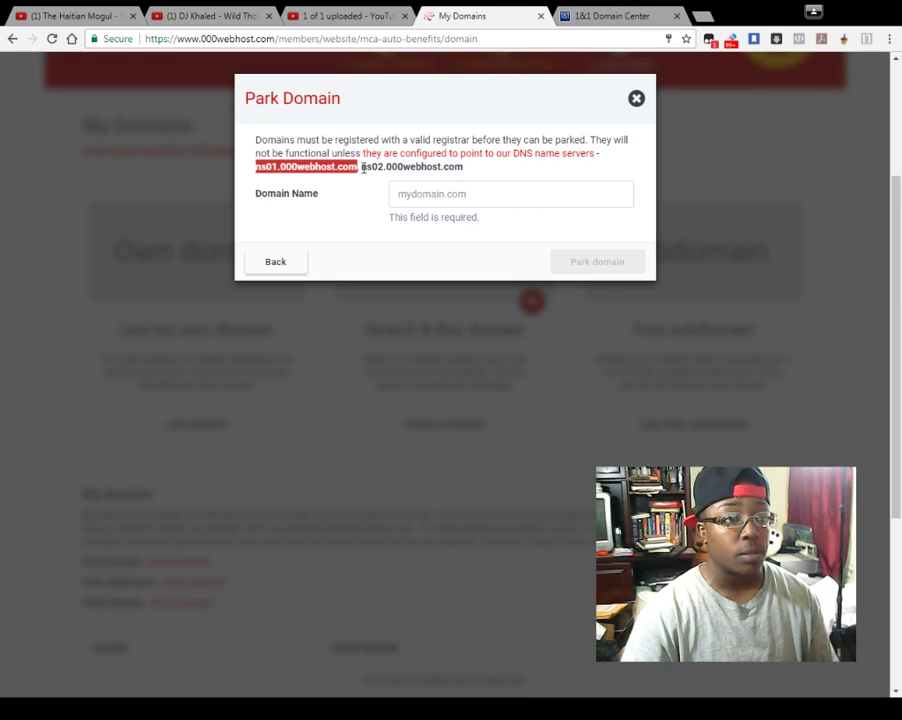
drag(361, 167, 464, 167)
key(ctrl+c)
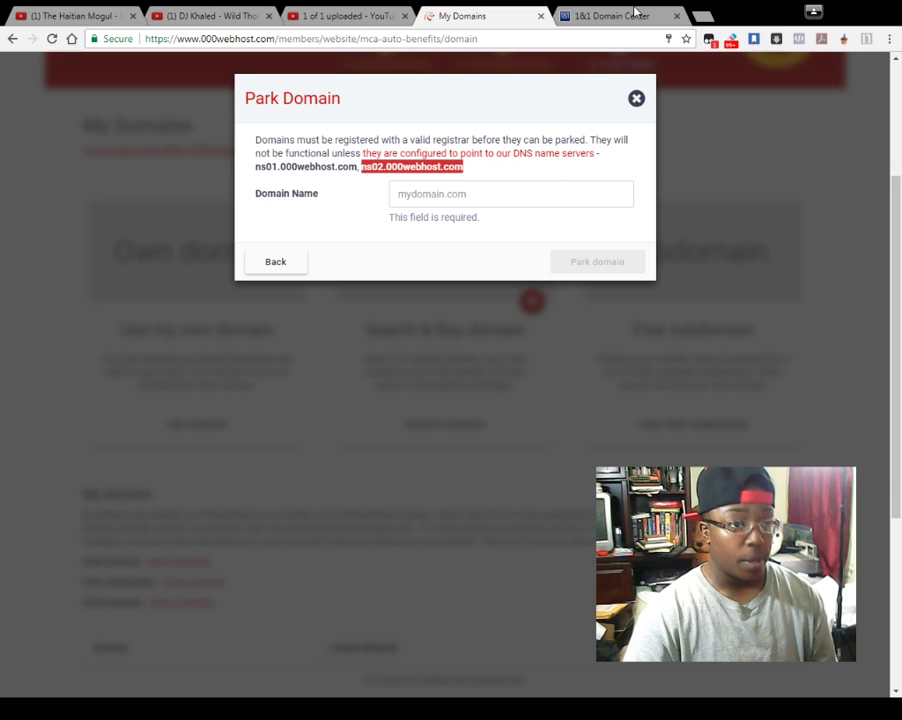
click(634, 14)
click(258, 474)
key(ctrl+v)
scroll(330, 400, down, 2)
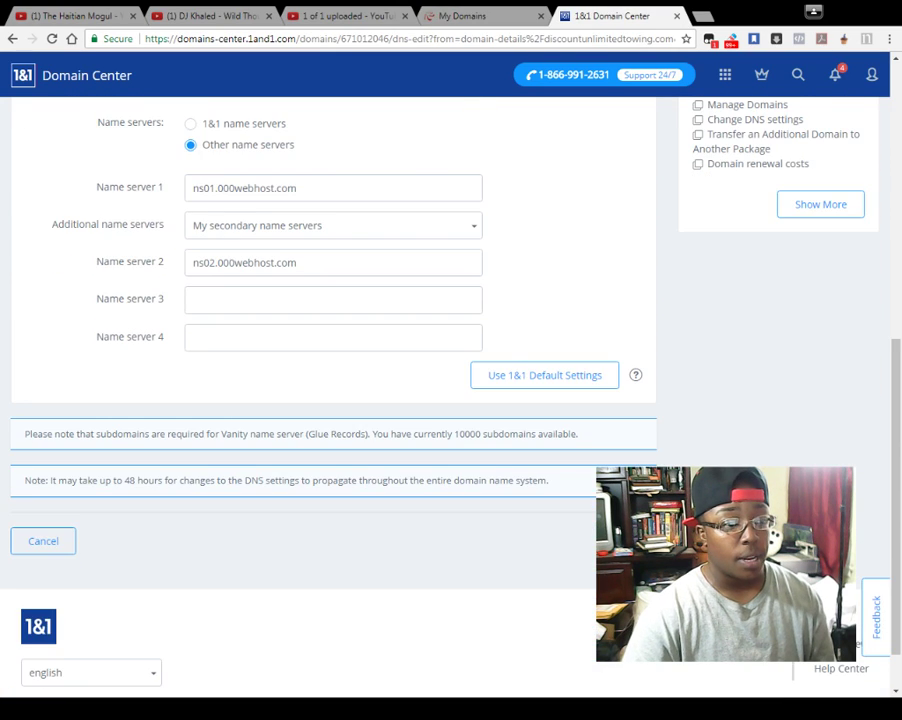
scroll(372, 161, up, 2)
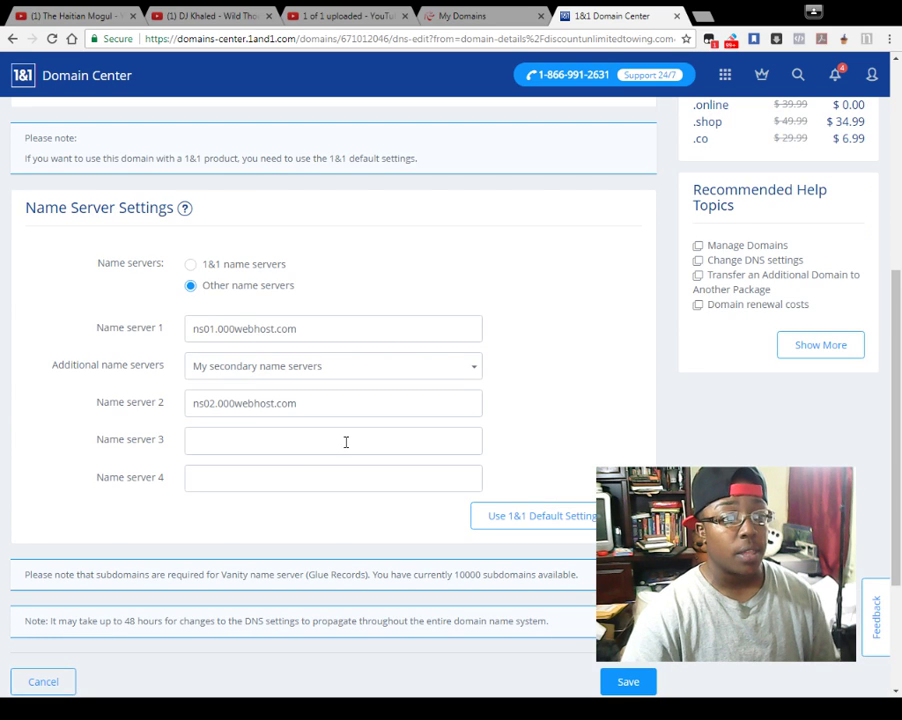
Step: Clear Name server 2 and Name server 1, and switch the domain's name server setting back to 1&1 name servers
triple_click(332, 402)
key(BackSpace)
drag(298, 329, 157, 334)
key(BackSpace)
click(212, 267)
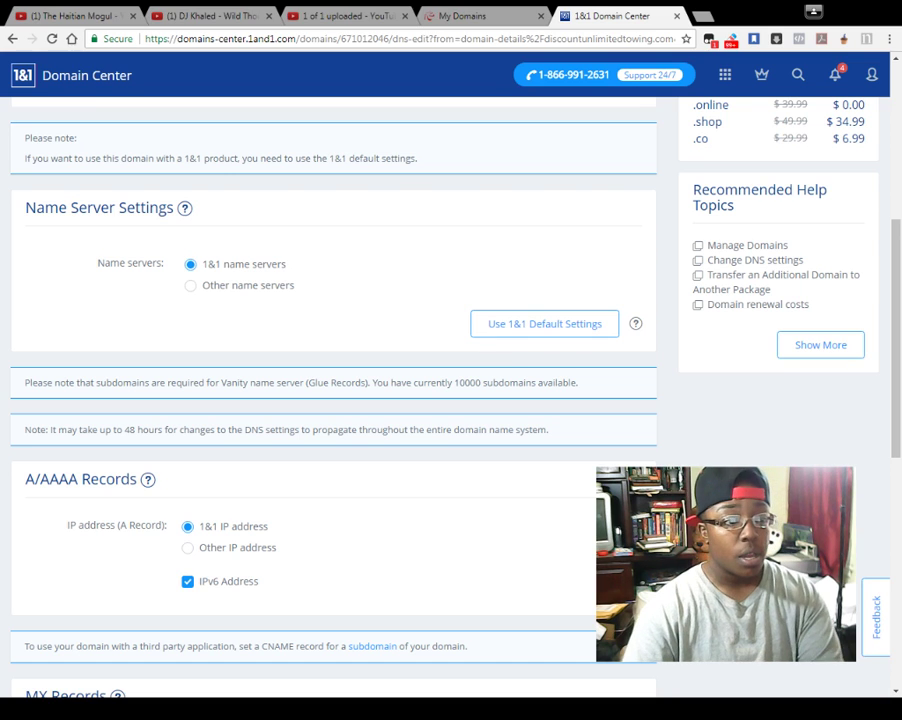
scroll(333, 400, down, 3)
scroll(333, 400, up, 6)
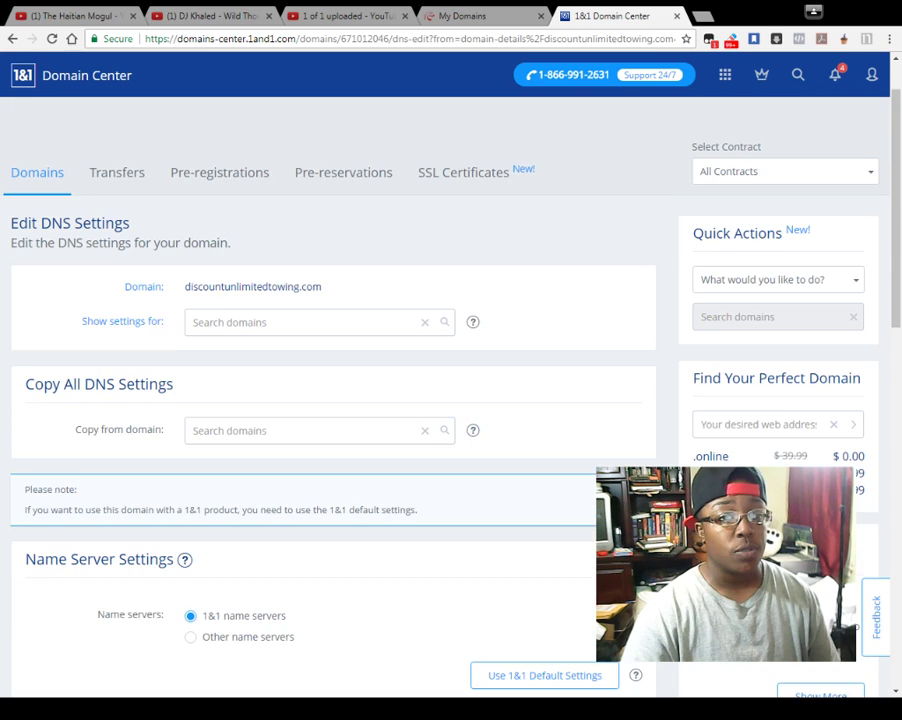
scroll(660, 423, up, 1)
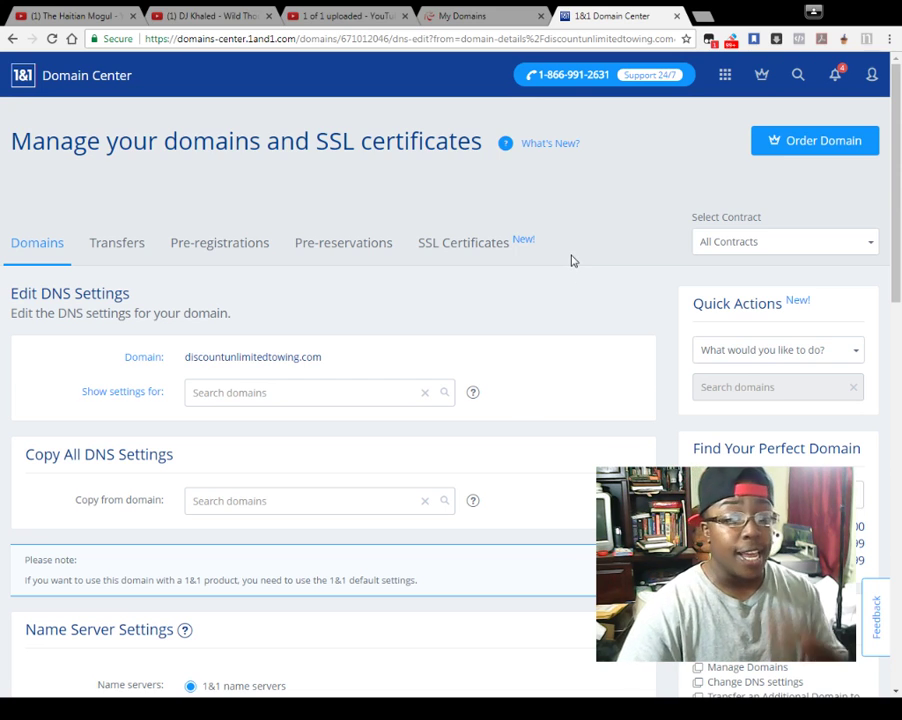
Step: Copy discountunlimitedtowing.com from the 1&1 DNS settings into the 000webhost Park Domain dialog's Domain Name, and close the dialog without parking
click(488, 17)
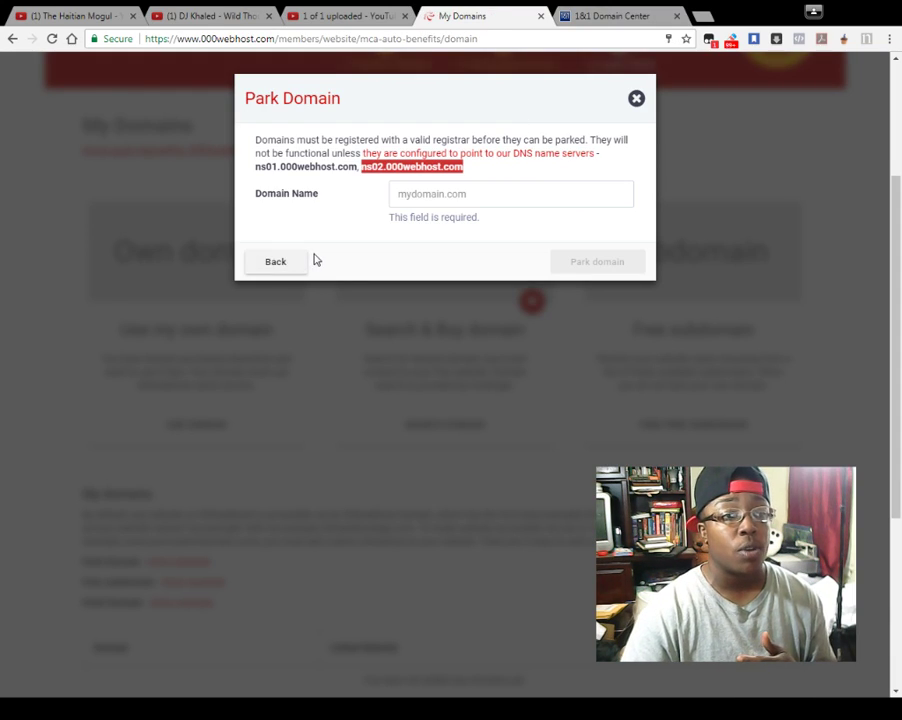
click(415, 262)
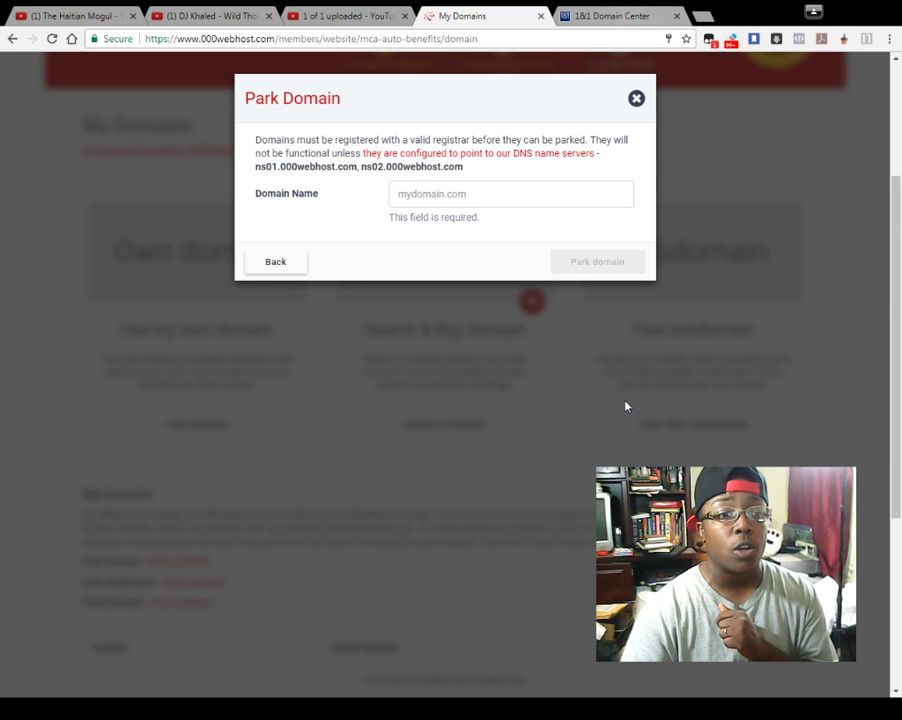
key(ctrl+Tab)
drag(322, 357, 185, 355)
key(ctrl+c)
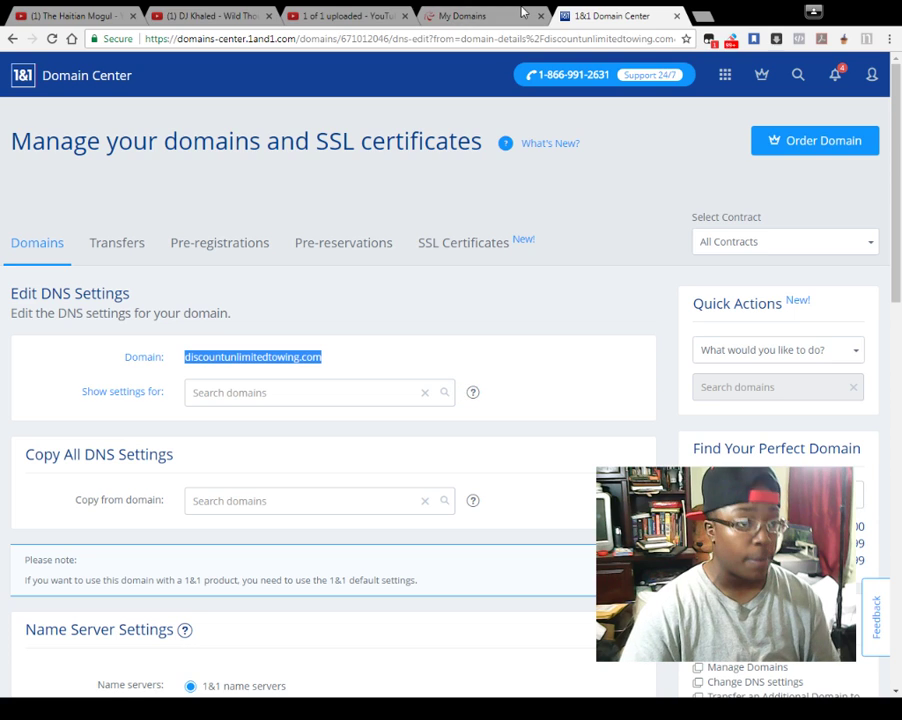
click(522, 12)
click(480, 194)
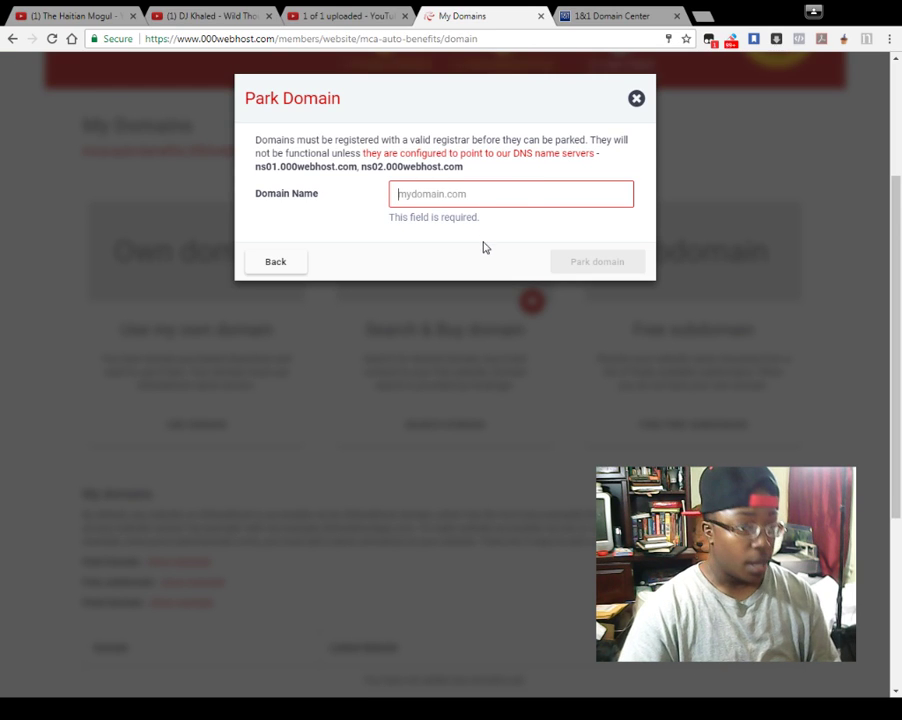
key(ctrl+v)
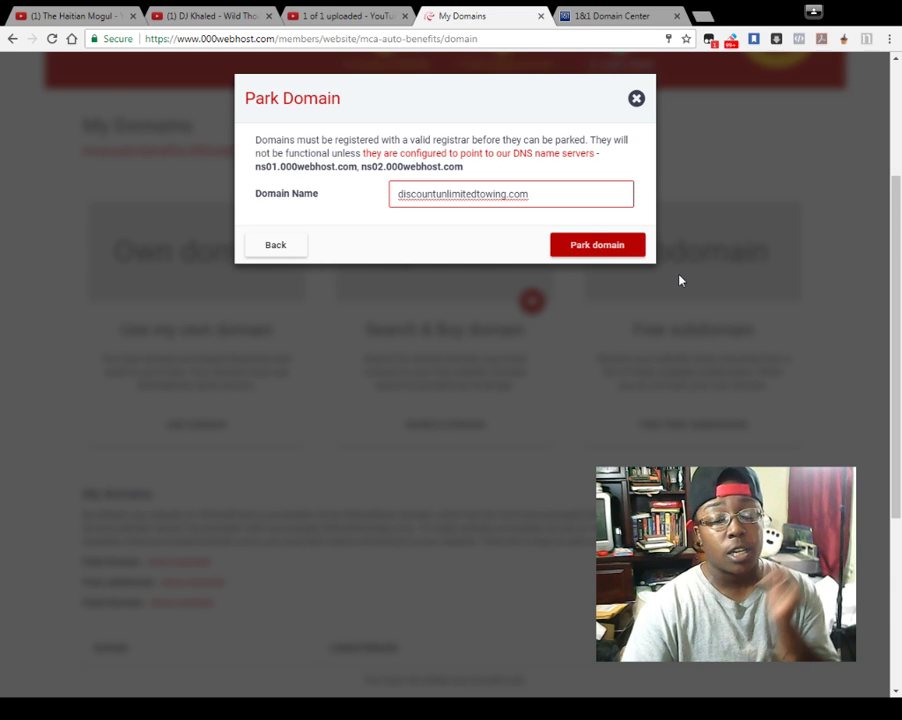
click(637, 100)
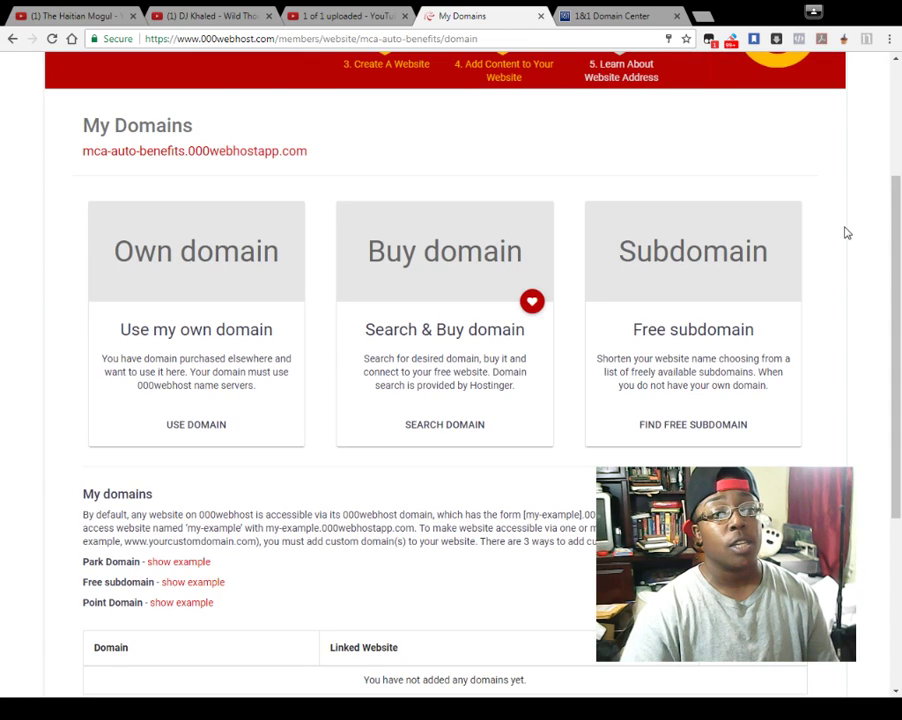
Step: Search the domains for sale on 000webhost for mcaautobenefitsusa.com and look over the offered extensions and prices
scroll(850, 370, down, 3)
scroll(846, 401, up, 2)
scroll(436, 404, up, 2)
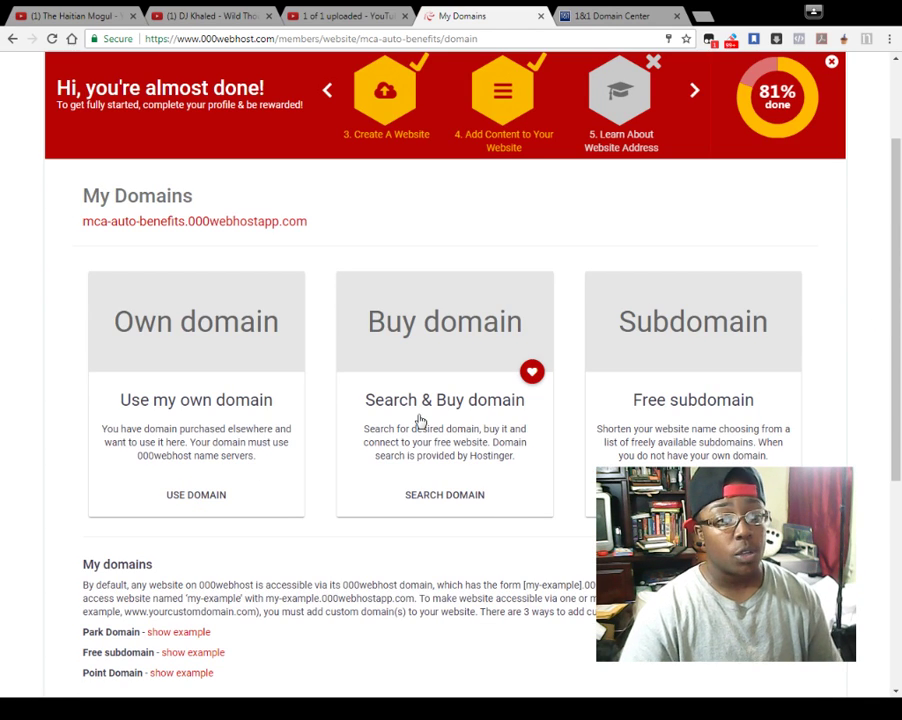
click(429, 496)
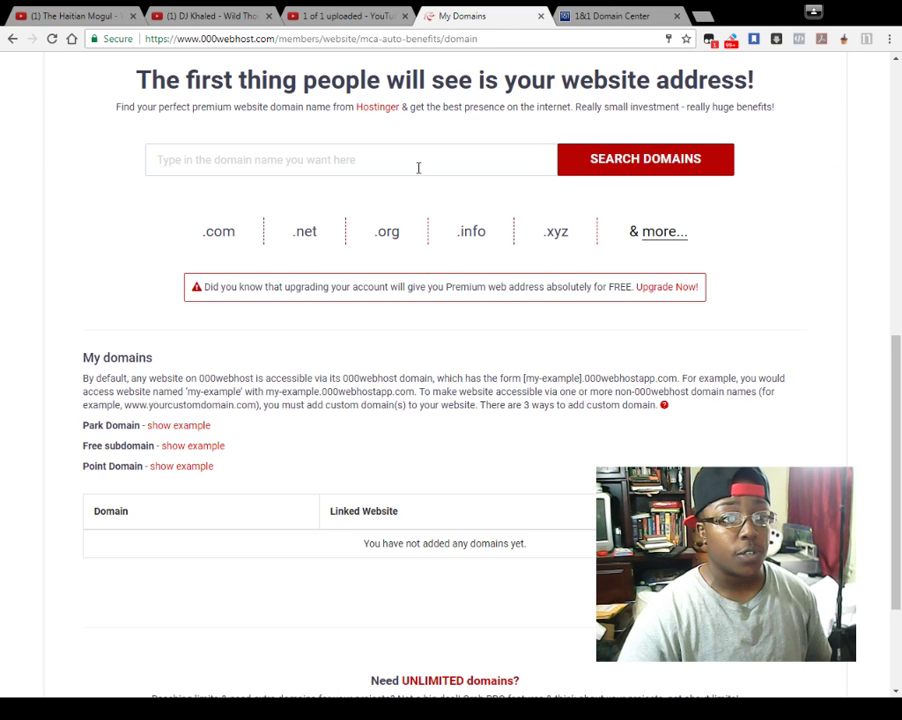
click(422, 164)
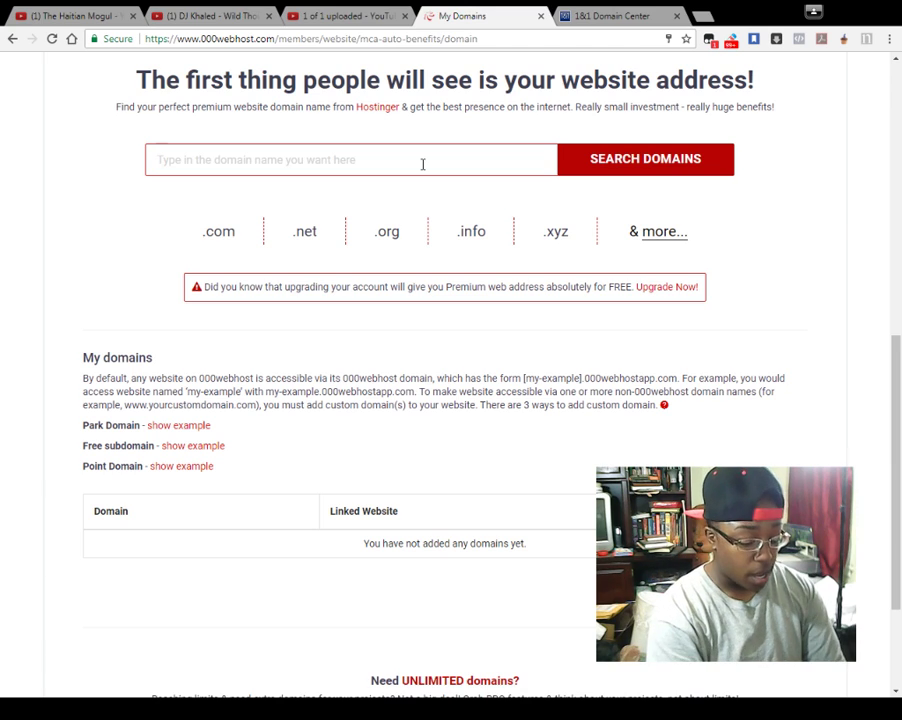
text(mcaautob)
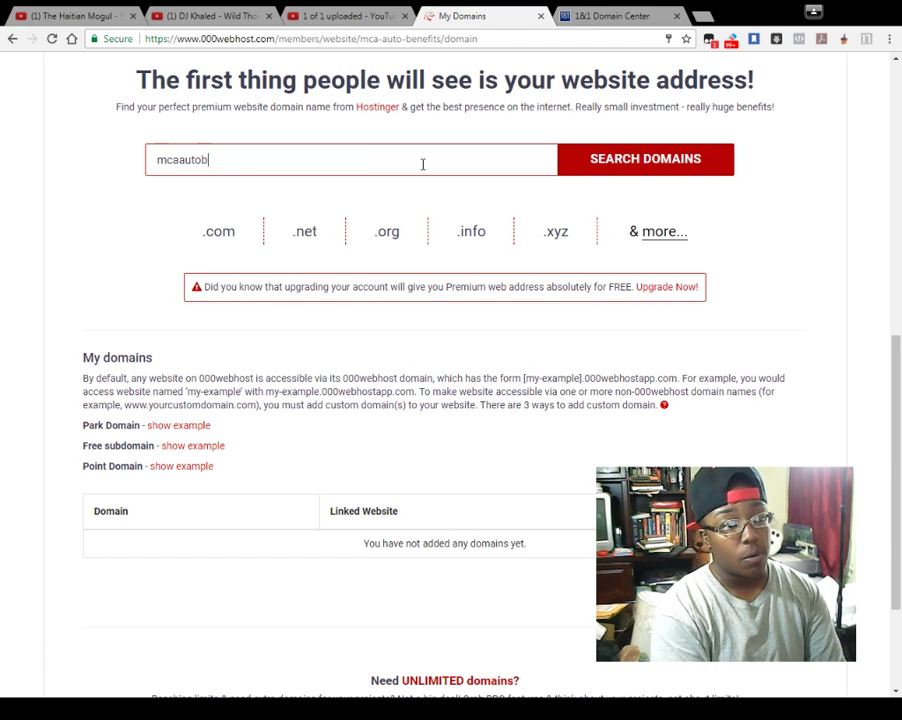
text(enefitsusa)
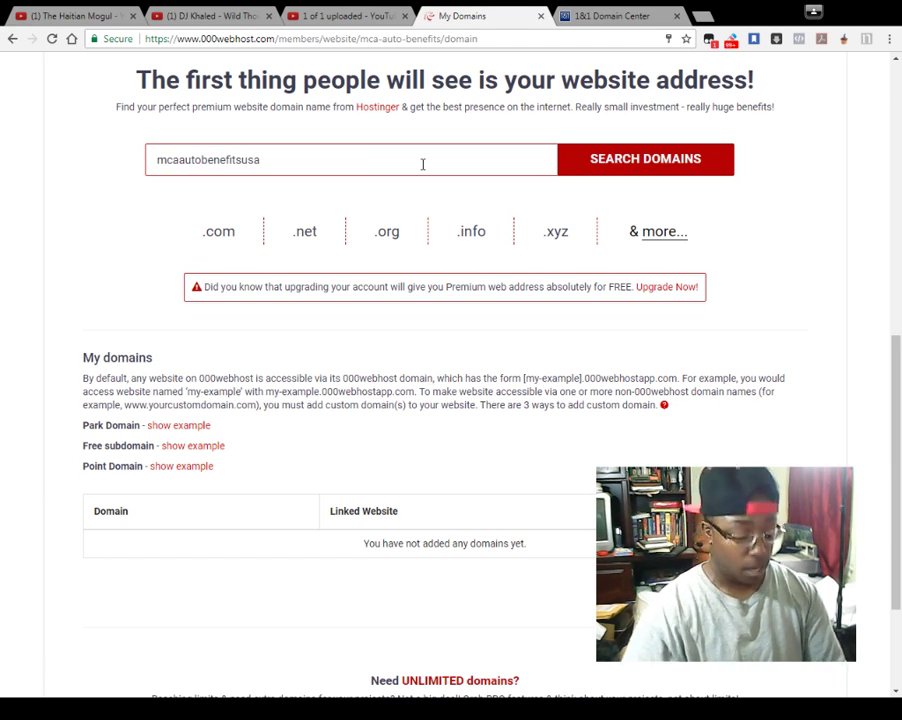
text(.com)
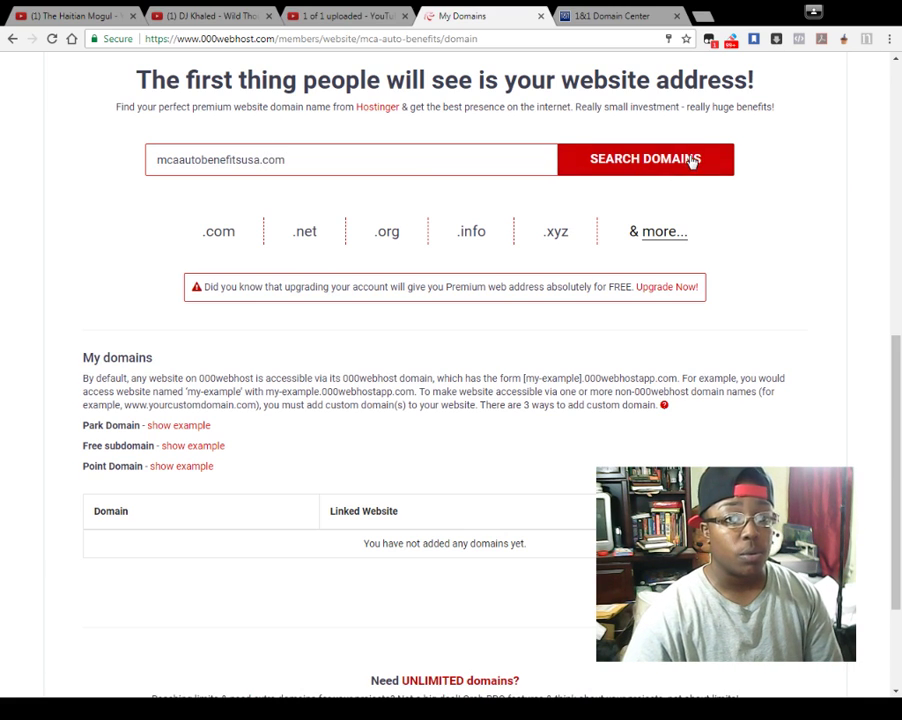
click(693, 161)
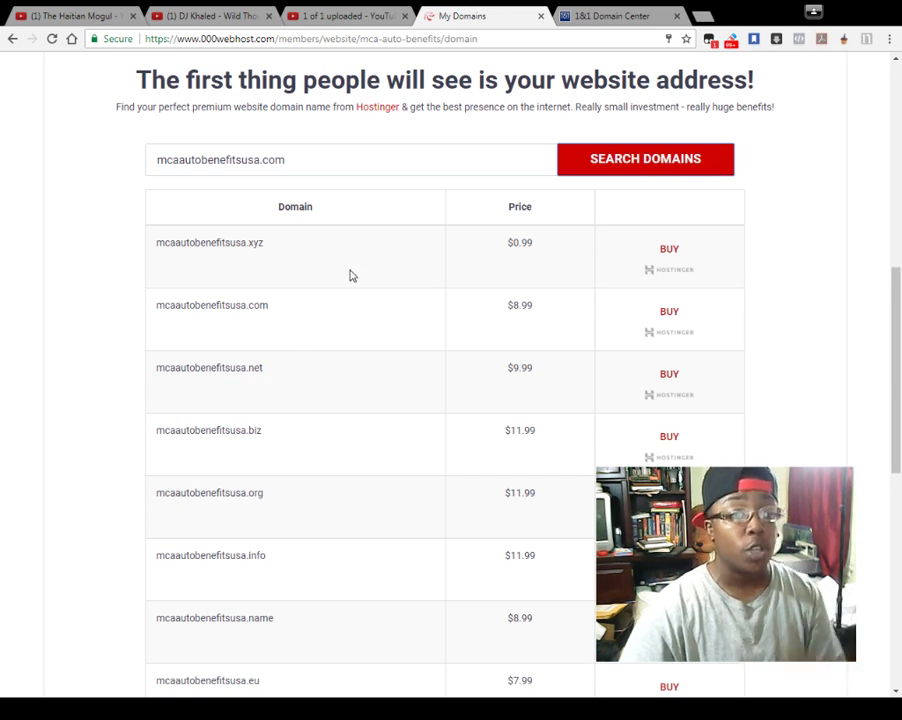
scroll(350, 275, down, 2)
scroll(449, 474, up, 3)
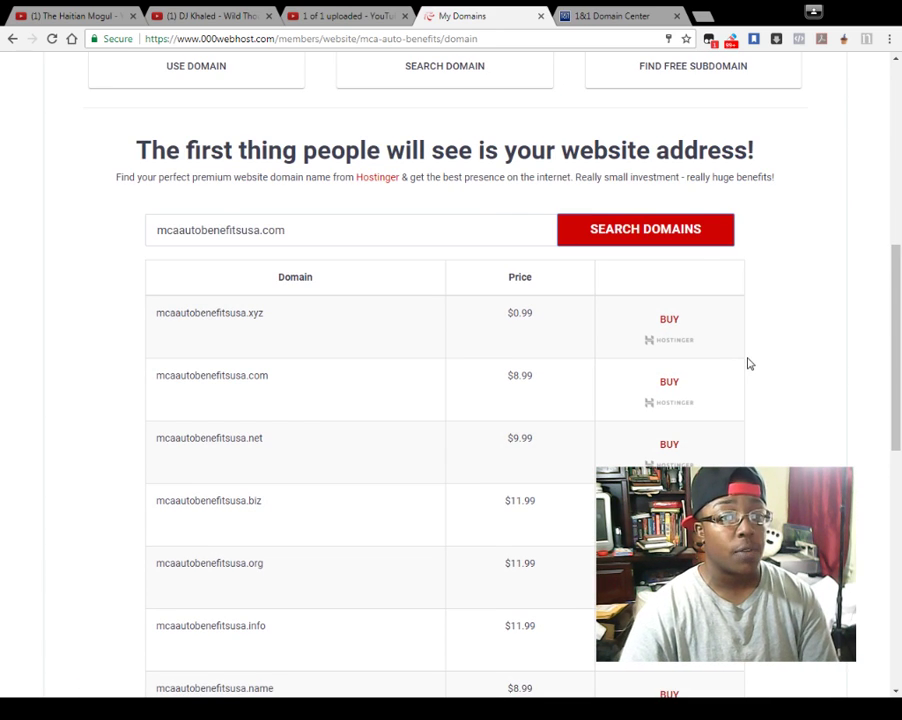
Step: View the Free subdomain options for the website, and close the dialog without saving
scroll(812, 440, up, 1)
scroll(804, 440, up, 3)
scroll(838, 436, down, 1)
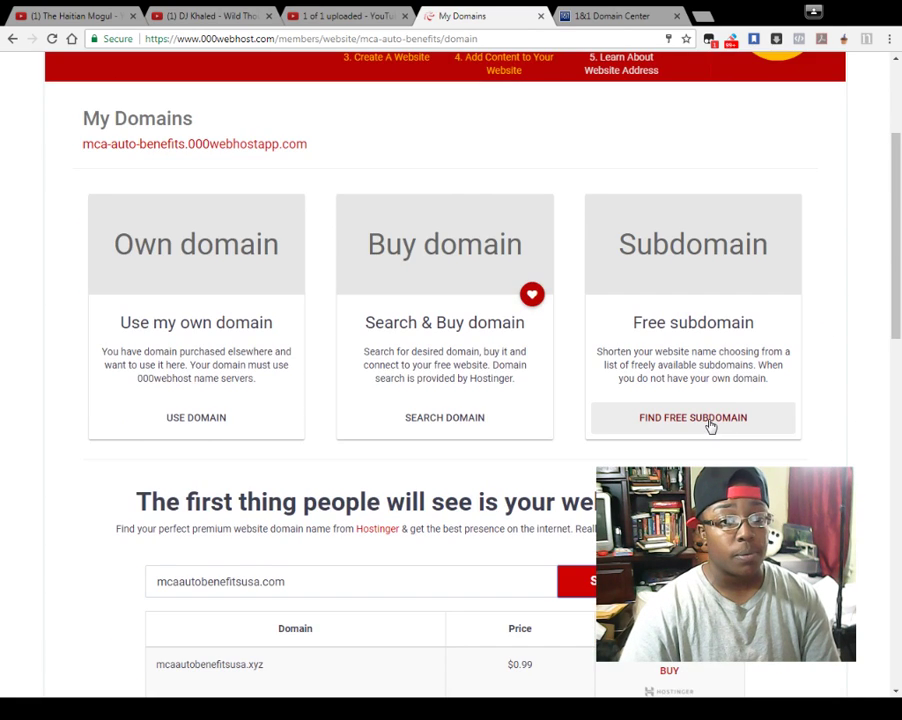
click(803, 415)
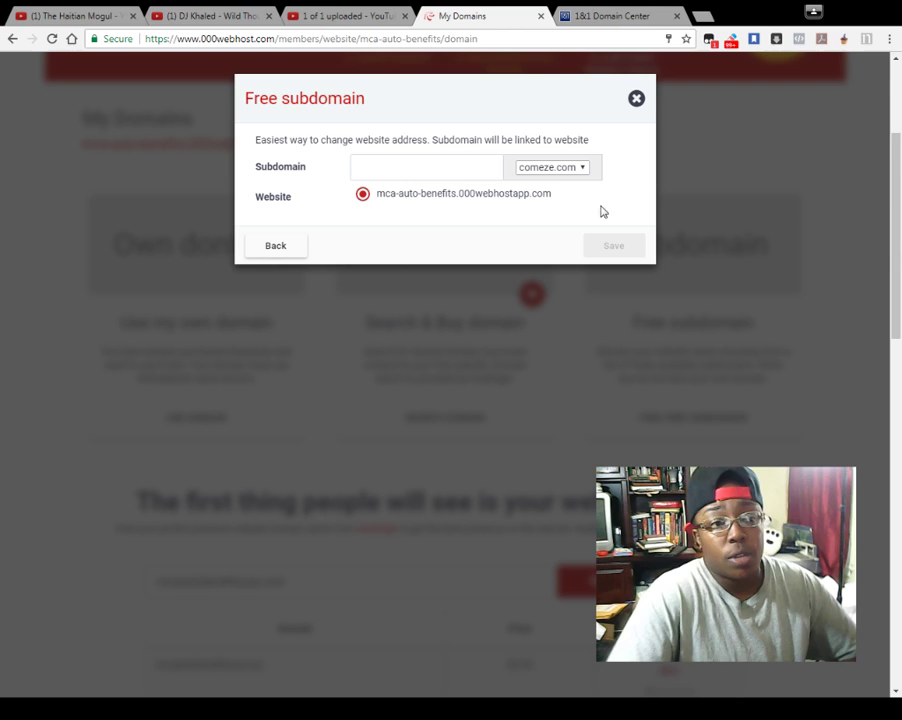
click(475, 169)
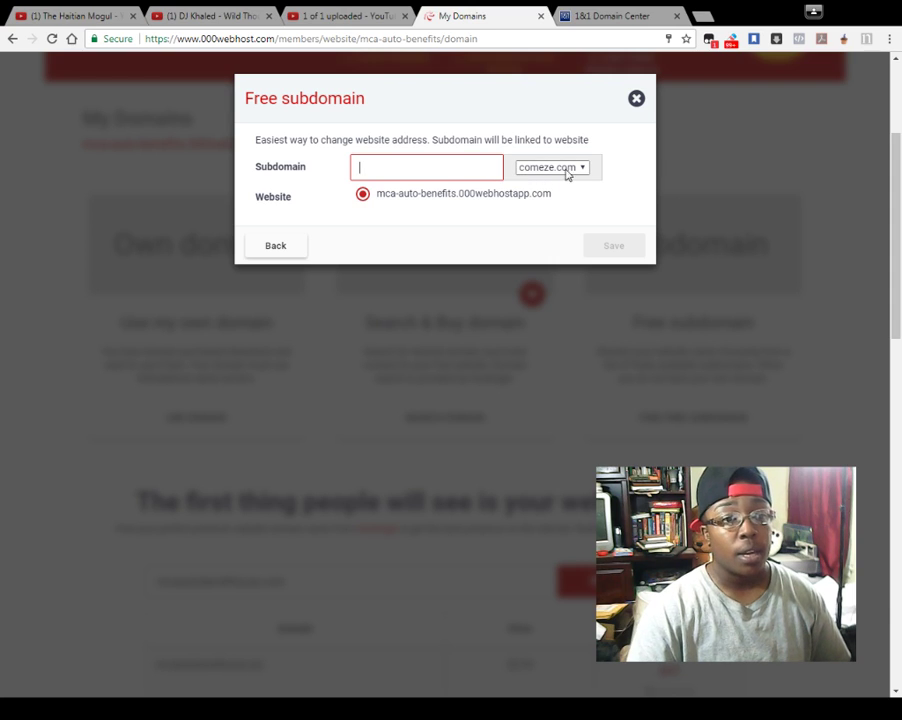
click(636, 98)
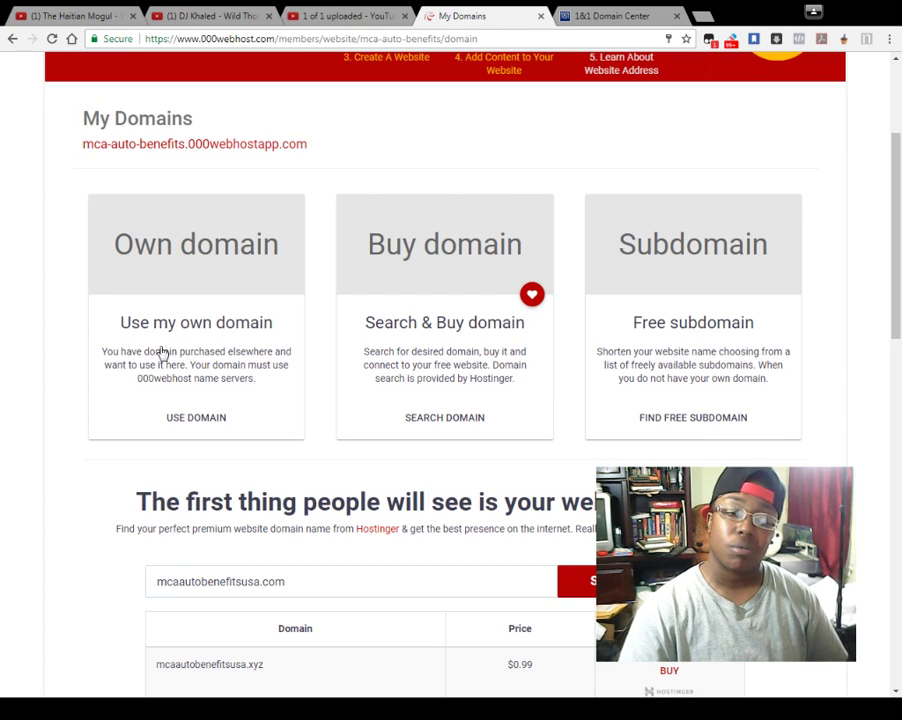
scroll(50, 356, up, 3)
scroll(53, 356, down, 10)
scroll(54, 356, up, 10)
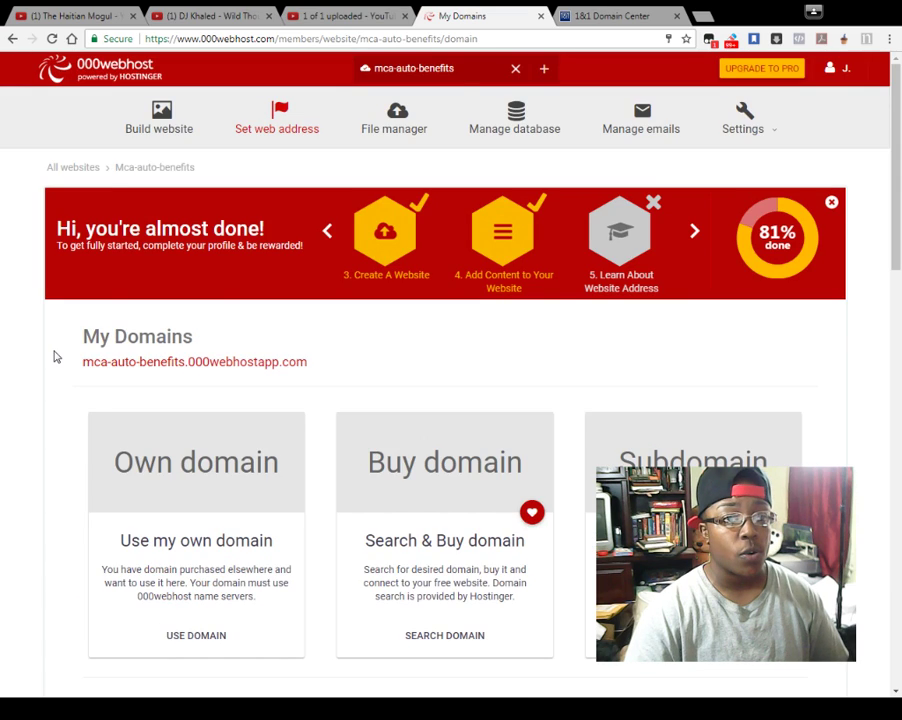